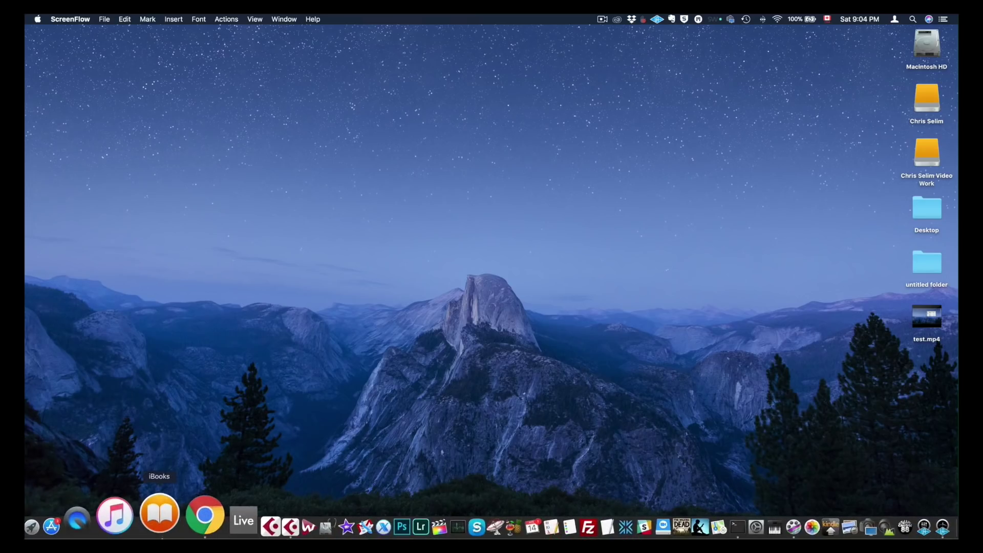
# Step: Bring the already running Cubase to the front from the Dock
pyautogui.click(228, 518)
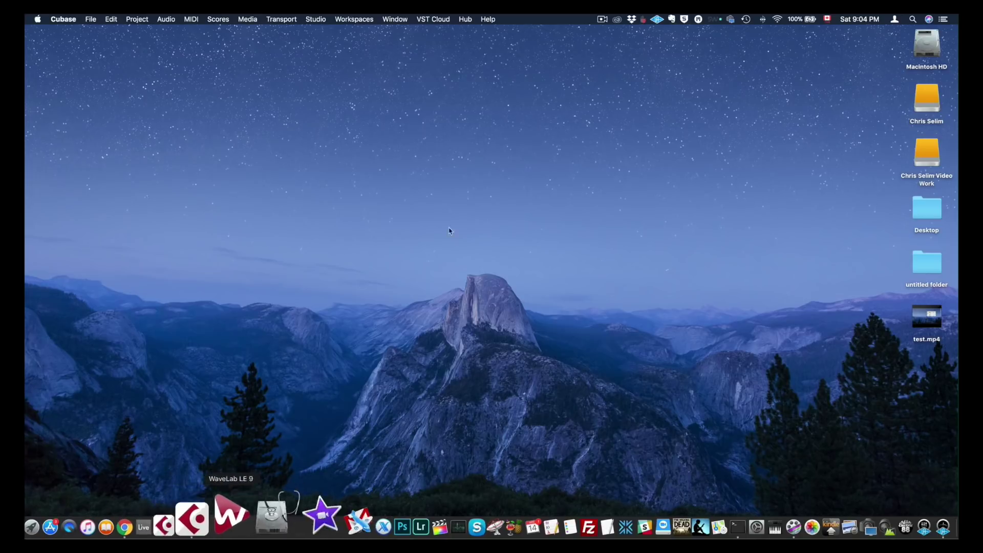
pyautogui.click(89, 22)
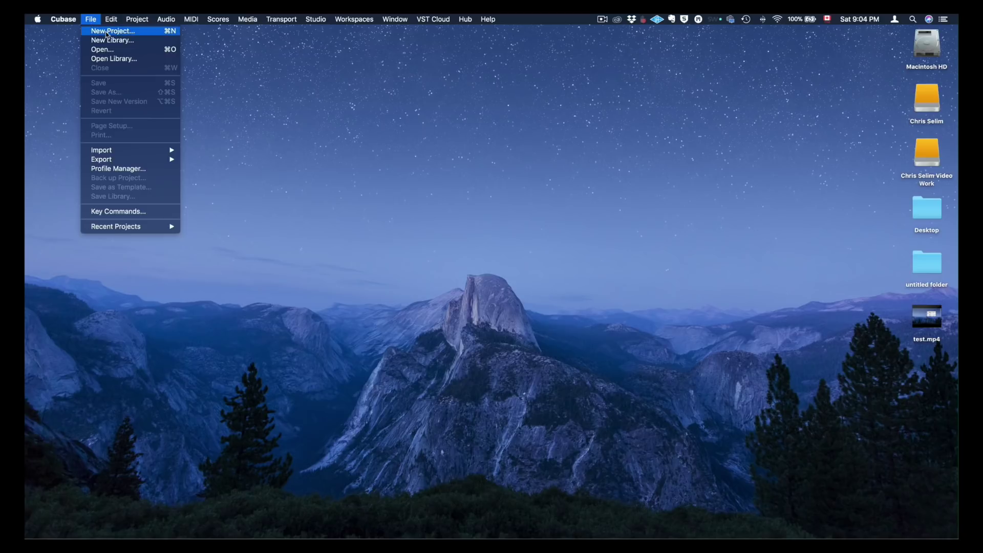
pyautogui.click(105, 31)
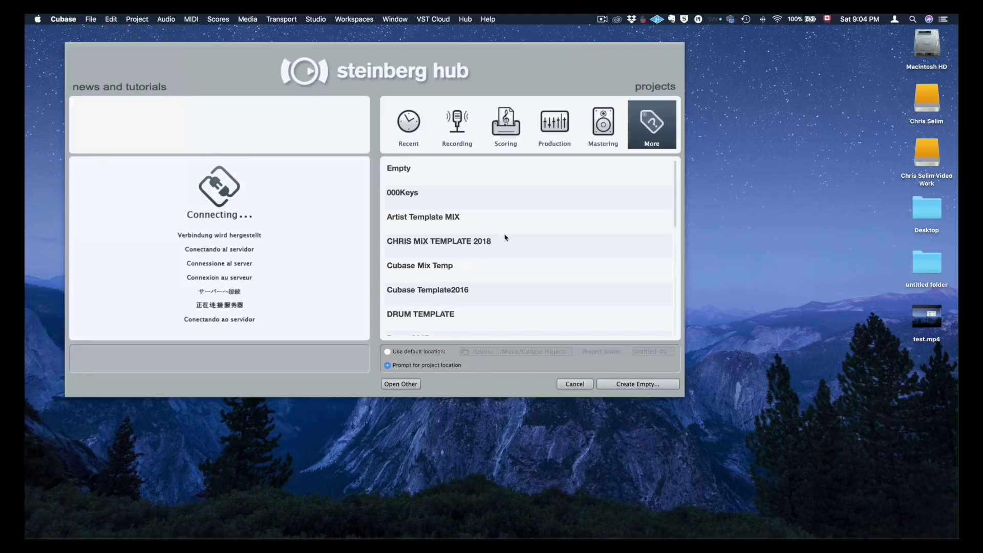
pyautogui.scroll(-5, 527, 219)
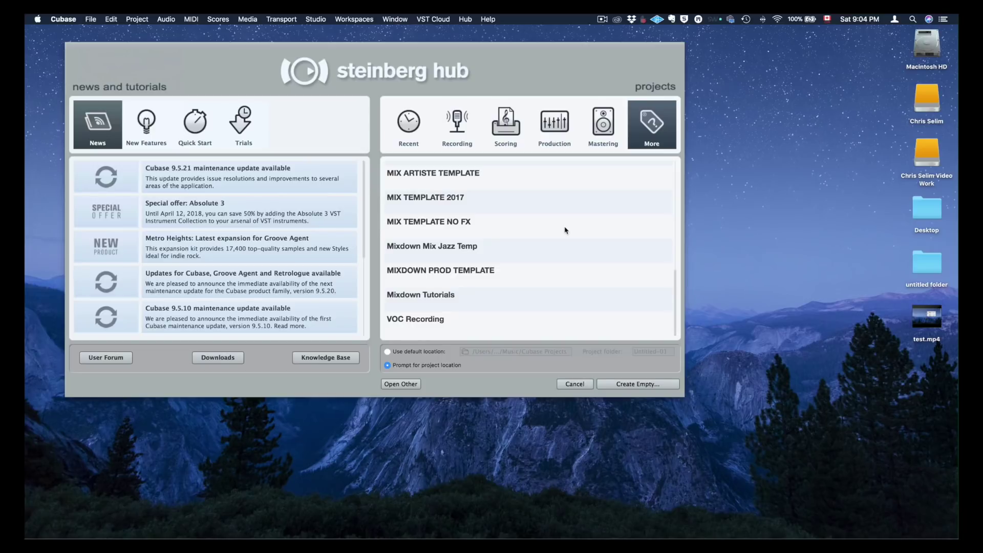
pyautogui.scroll(5, 566, 231)
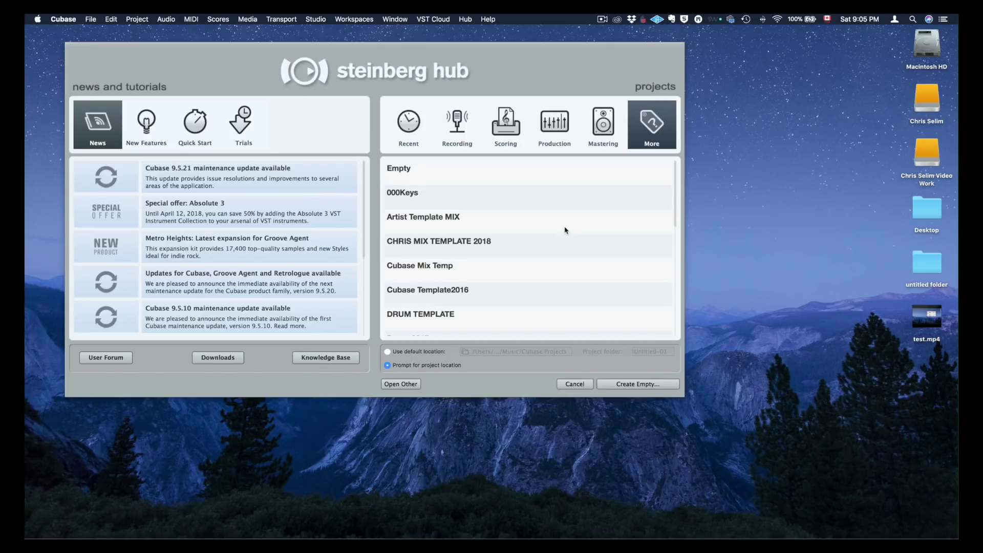
pyautogui.scroll(-10, 569, 230)
pyautogui.scroll(10, 569, 230)
pyautogui.click(574, 384)
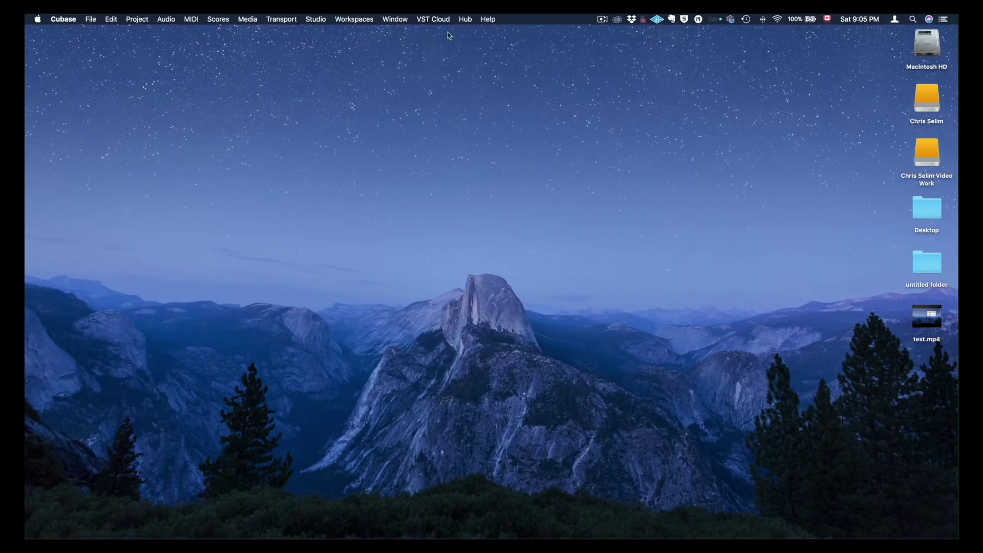
# Step: Open the VST Plug-in Manager from the Studio menu and move it up and left
pyautogui.click(316, 19)
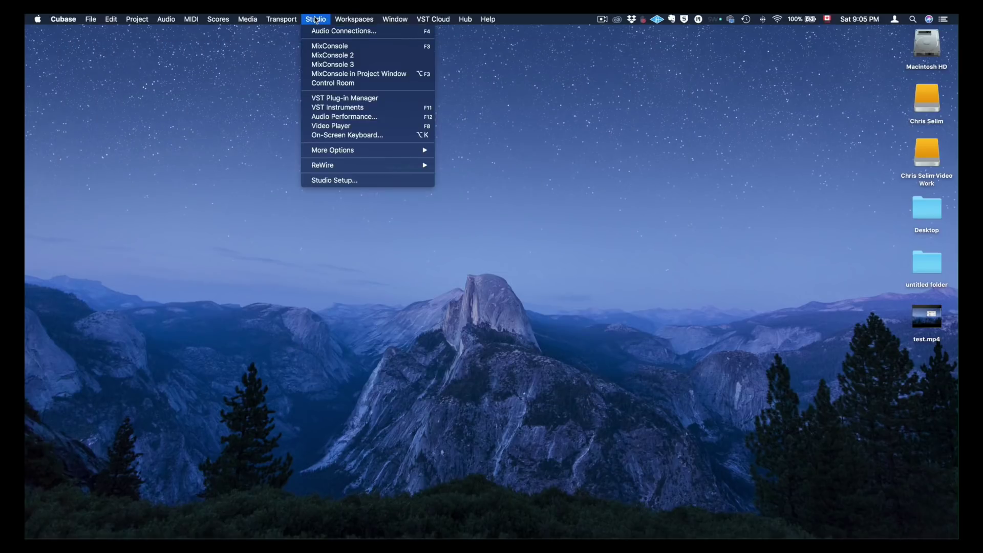
pyautogui.click(378, 99)
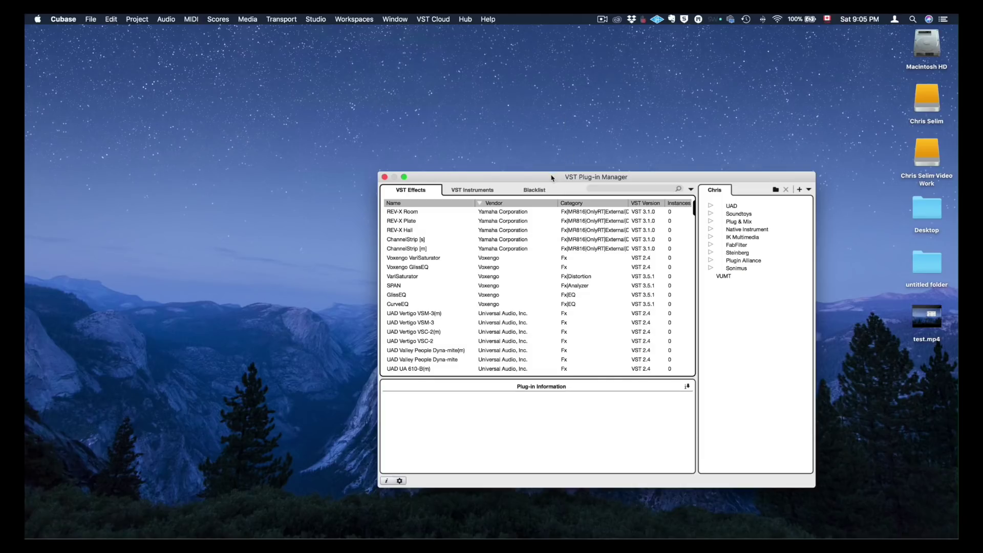
pyautogui.moveTo(551, 178); pyautogui.dragTo(445, 148)
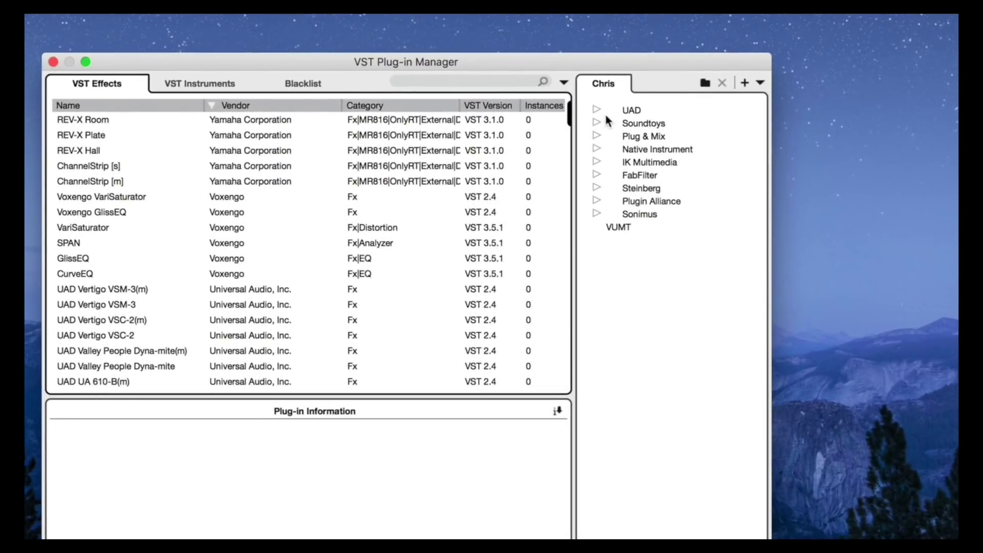
# Step: Expand the IK Multimedia, Native Instrument, Plug & Mix, Soundtoys and UAD collection folders
pyautogui.click(632, 110)
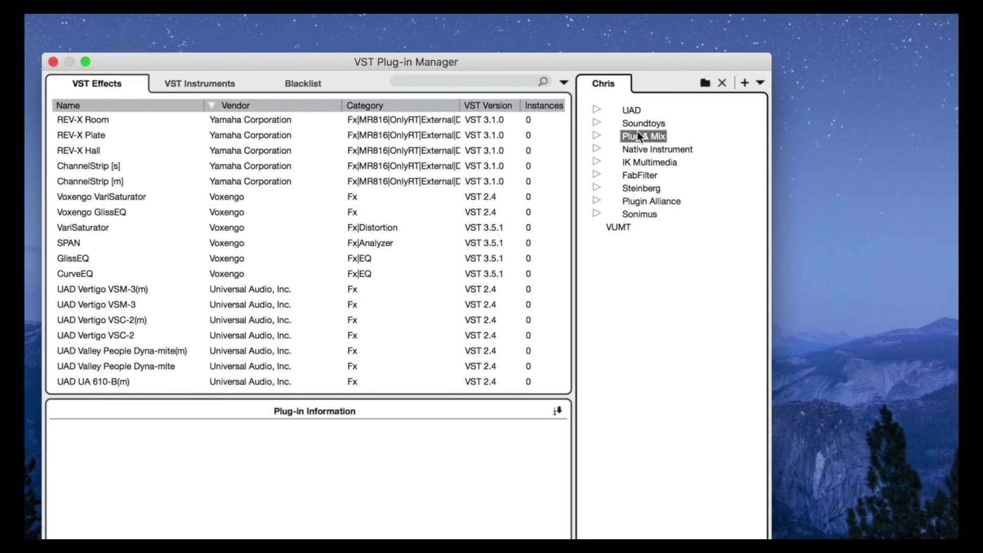
pyautogui.click(646, 149)
pyautogui.click(647, 163)
pyautogui.click(597, 162)
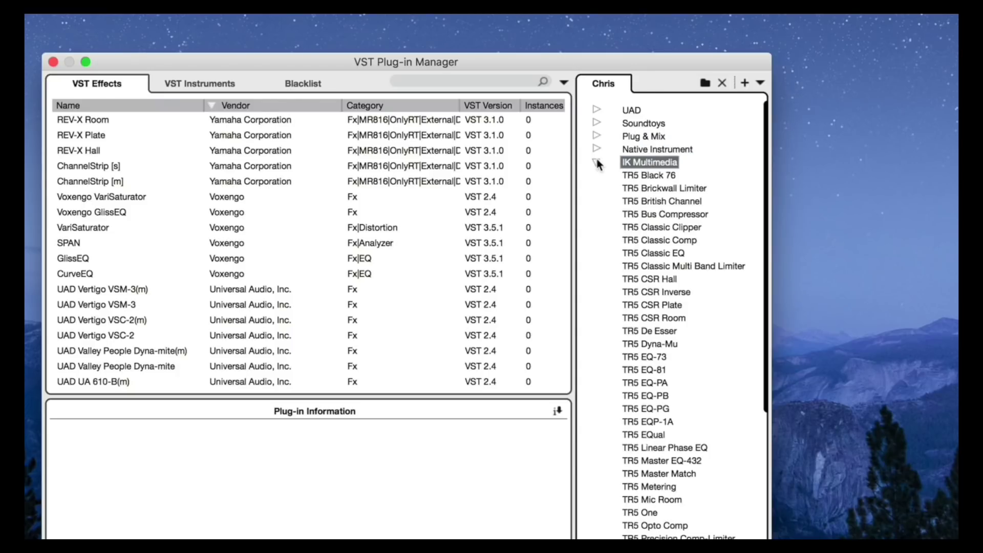
pyautogui.click(597, 149)
pyautogui.click(596, 135)
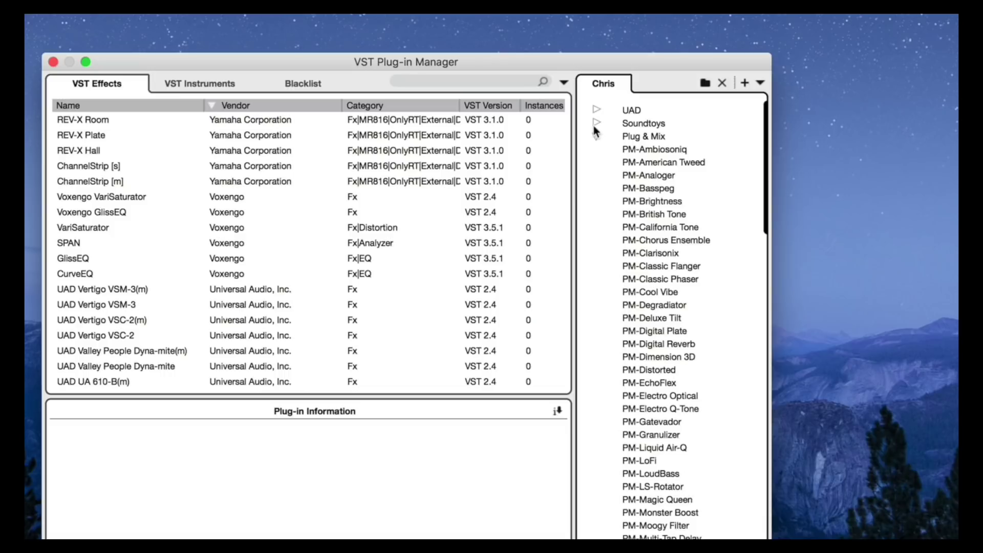
pyautogui.click(596, 123)
pyautogui.click(597, 111)
# Step: Collapse the UAD, Soundtoys, Plug & Mix, Native Instrument and IK Multimedia folders again
pyautogui.click(597, 109)
pyautogui.click(597, 129)
pyautogui.click(598, 125)
pyautogui.click(596, 135)
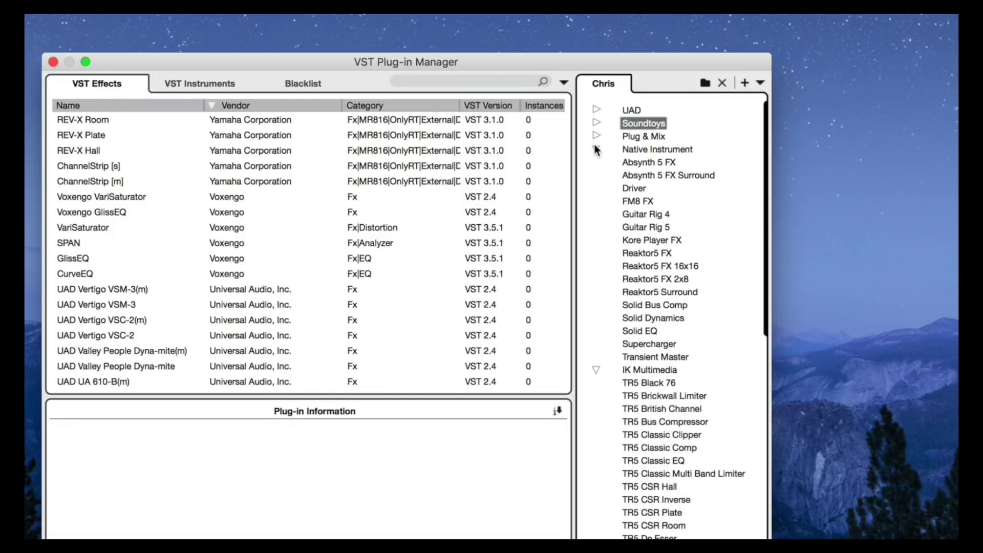
pyautogui.click(597, 149)
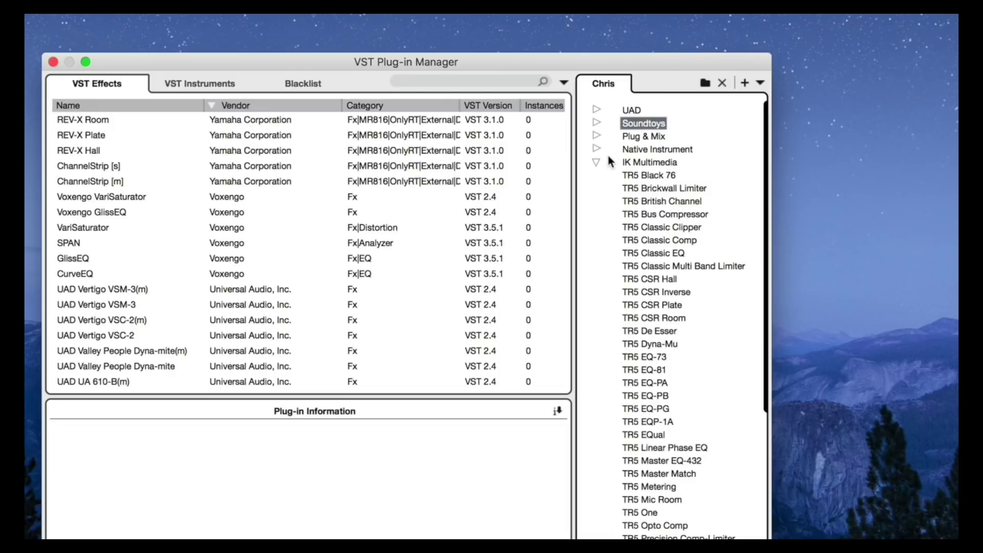
pyautogui.click(596, 161)
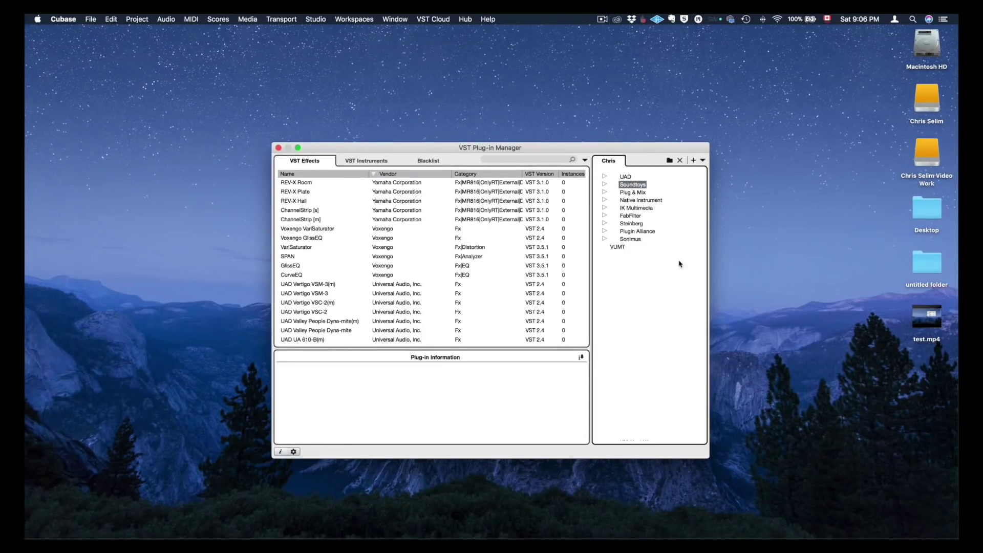
# Step: Open a Finder window on Recents beside the Plug-in Manager and show the Go menu
pyautogui.moveTo(592, 152); pyautogui.dragTo(613, 139)
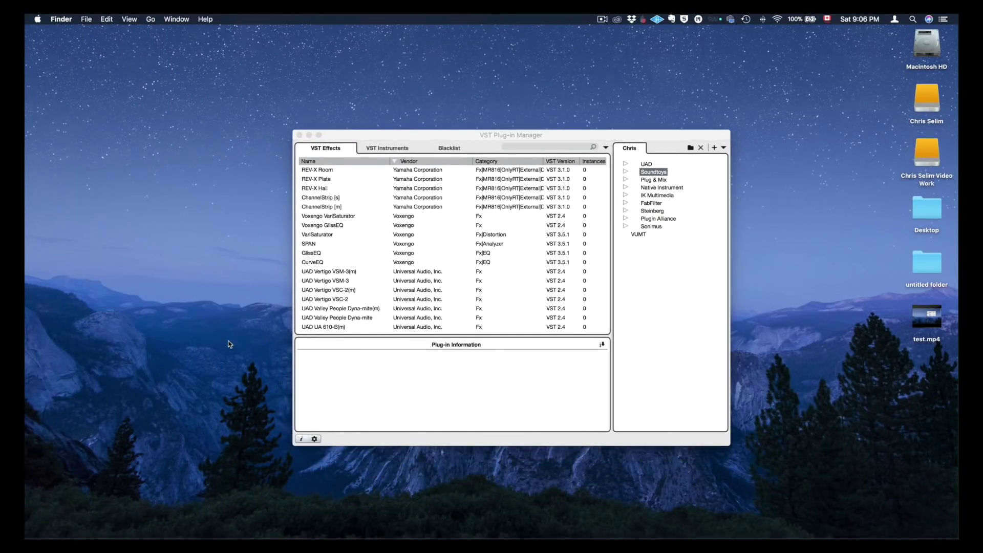
pyautogui.click(47, 526)
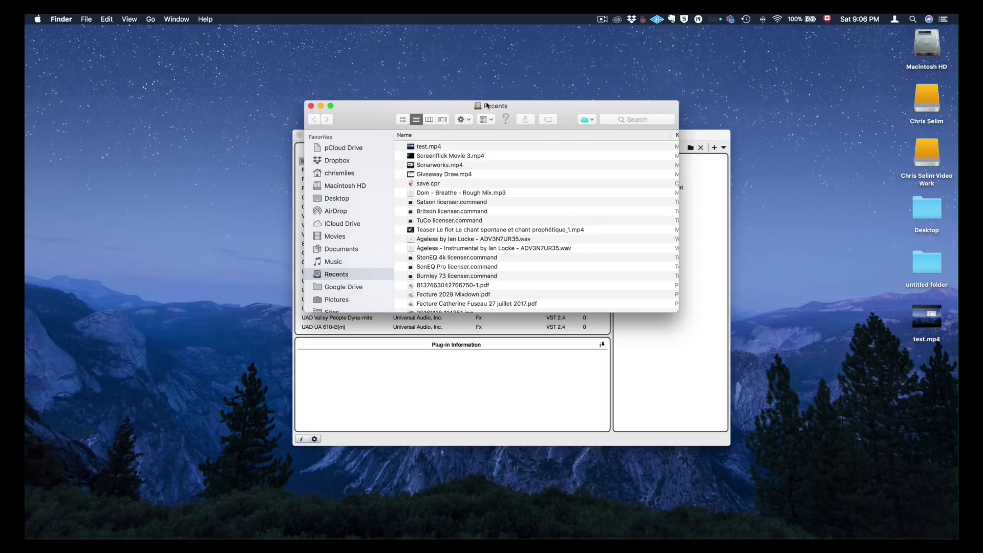
pyautogui.moveTo(508, 109); pyautogui.dragTo(454, 112)
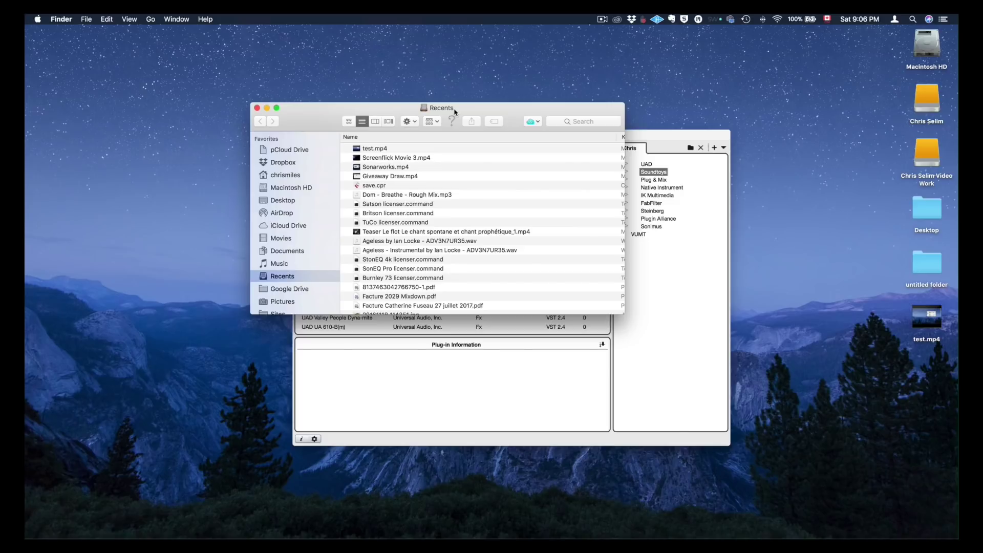
pyautogui.click(150, 19)
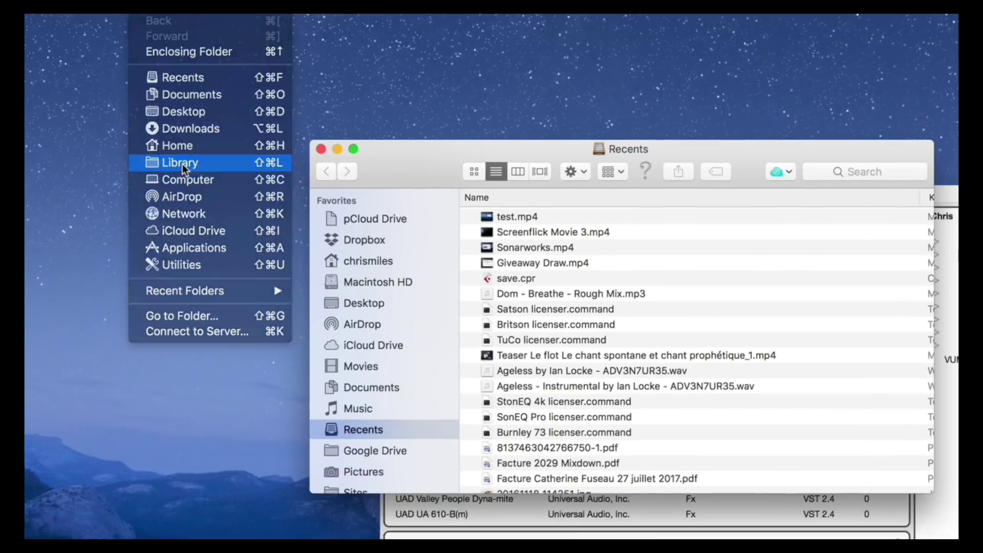
# Step: Go to the Preferences folder inside the user Library
pyautogui.click(269, 188)
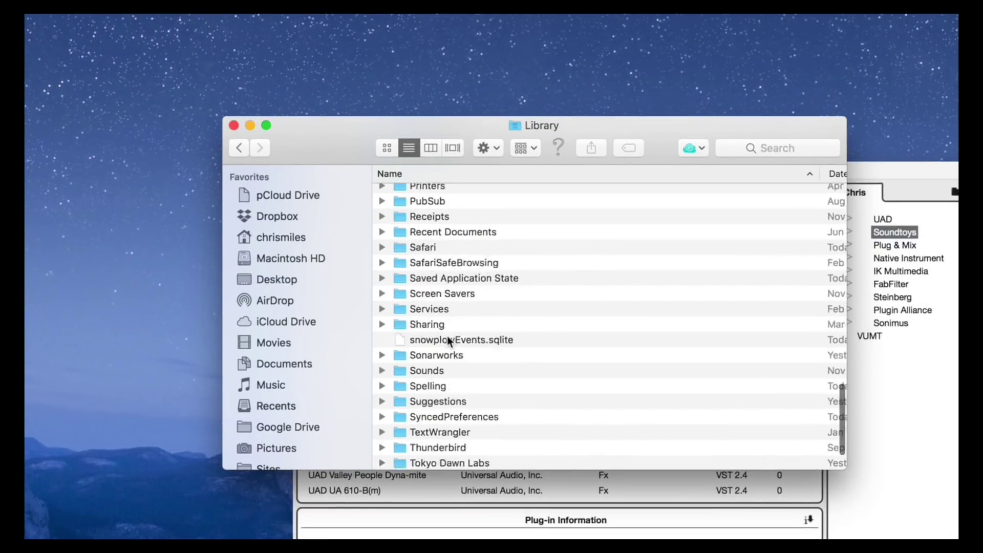
pyautogui.scroll(-3, 450, 342)
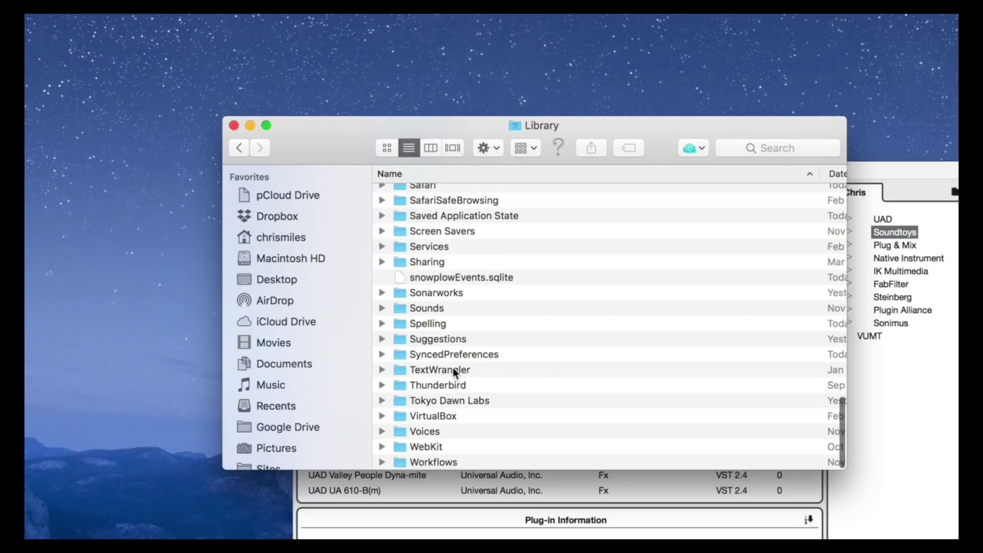
pyautogui.scroll(1, 447, 321)
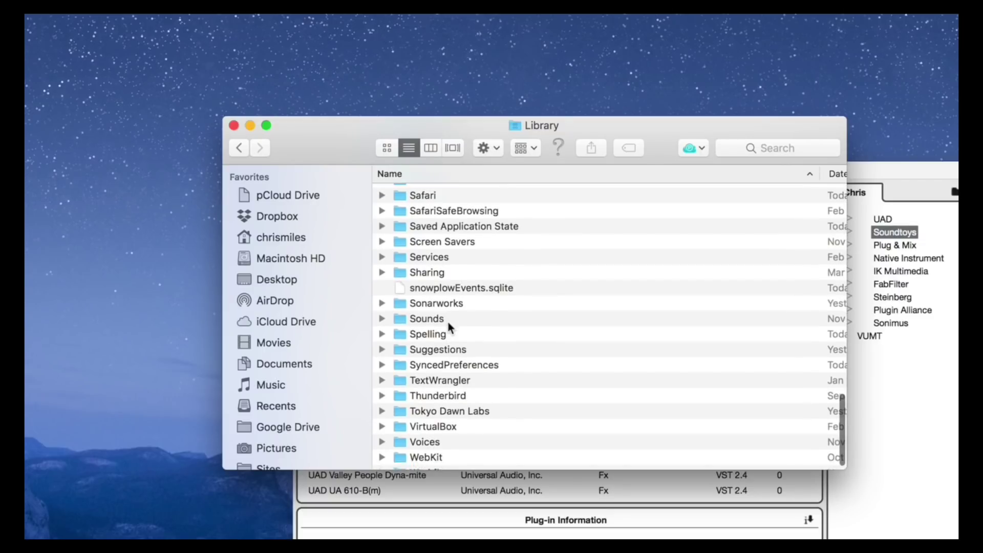
pyautogui.scroll(5, 448, 327)
pyautogui.click(447, 297)
pyautogui.doubleClick(447, 297)
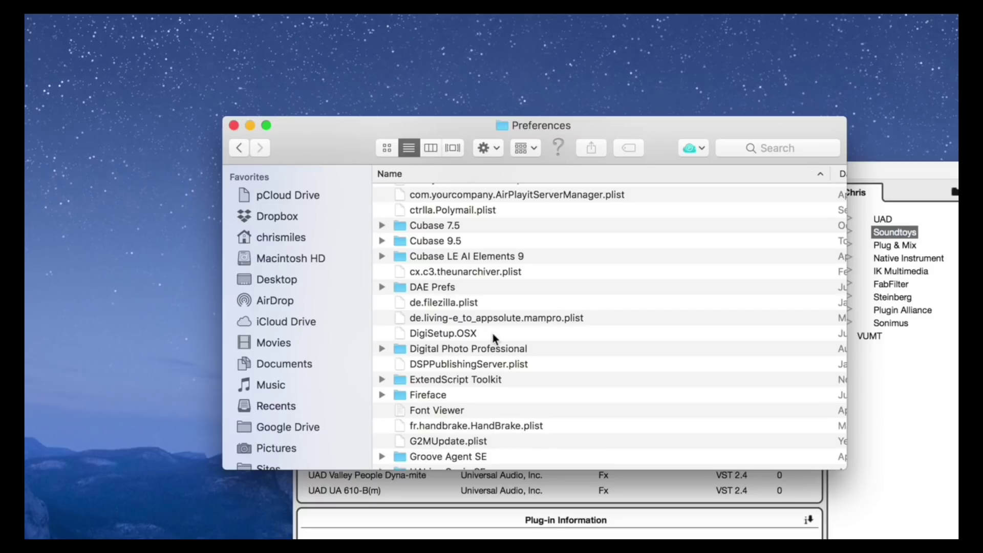
# Step: Open Cubase 9.5, locate PluginManager.xml, and open its Project Templates folder
pyautogui.click(441, 240)
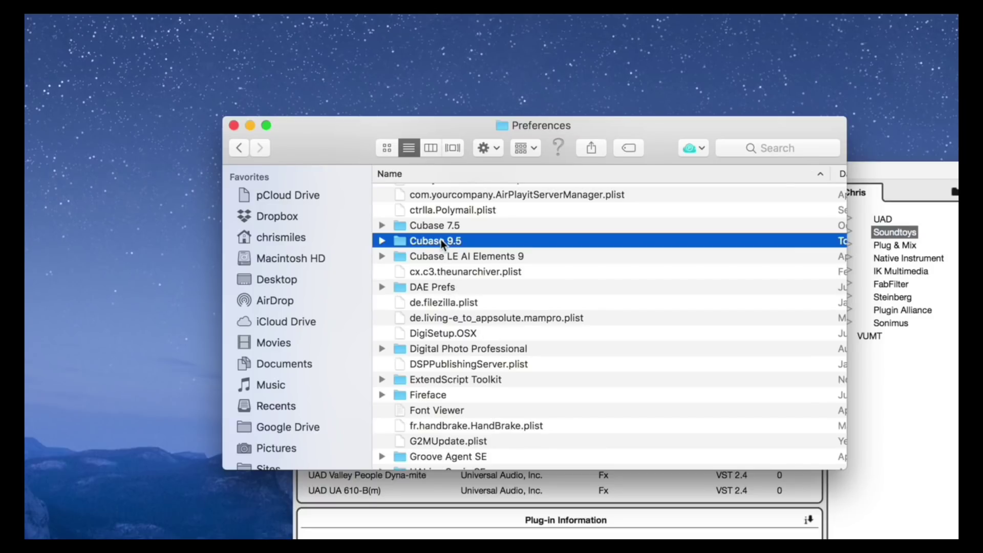
pyautogui.doubleClick(441, 241)
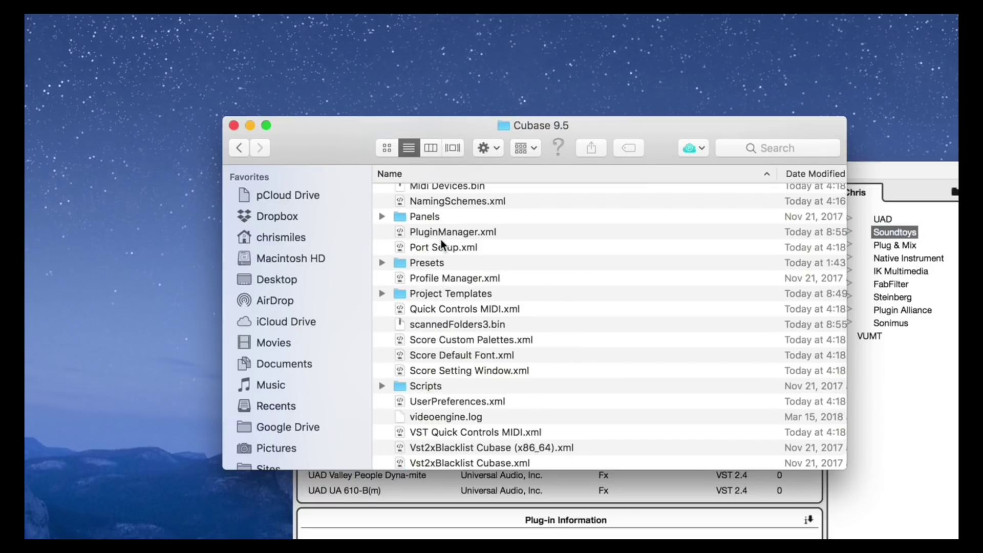
pyautogui.click(443, 235)
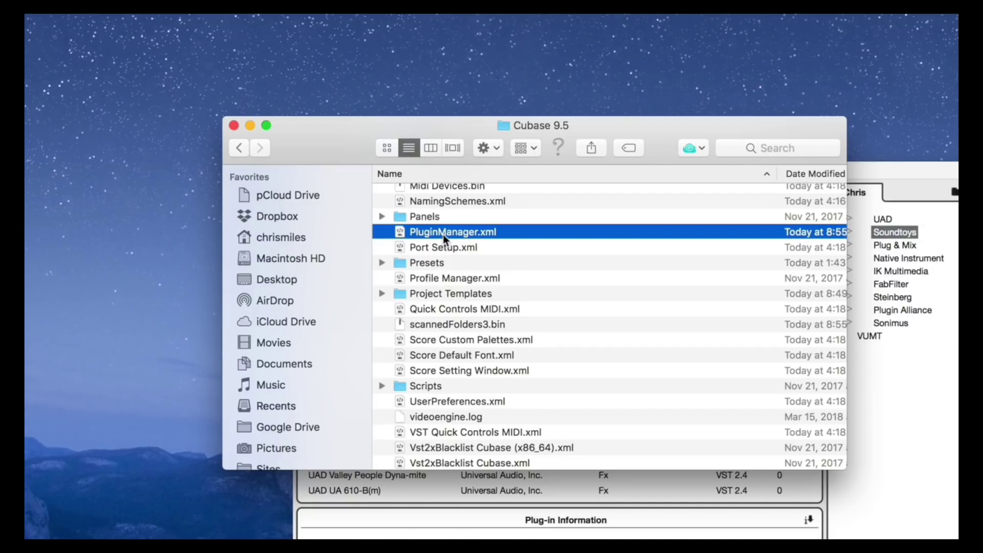
pyautogui.click(454, 293)
pyautogui.doubleClick(453, 293)
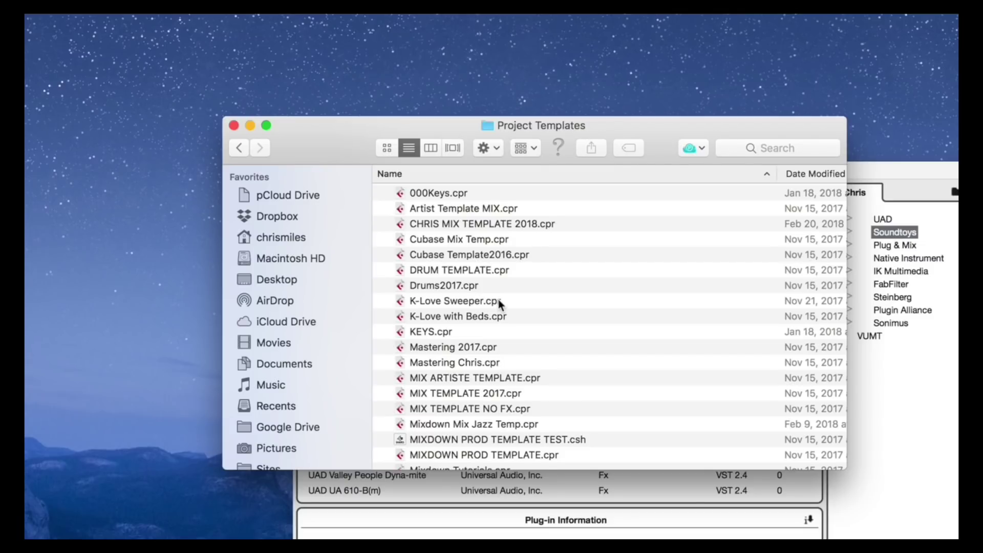
# Step: Copy Project Templates and PluginManager.xml to the desktop, then open the external video work drive
pyautogui.scroll(-2, 498, 299)
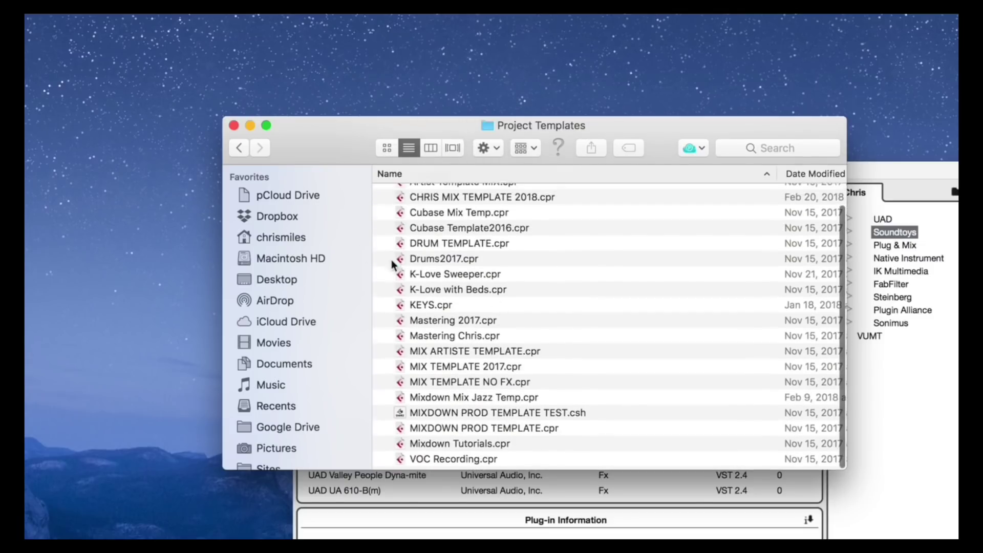
pyautogui.click(239, 148)
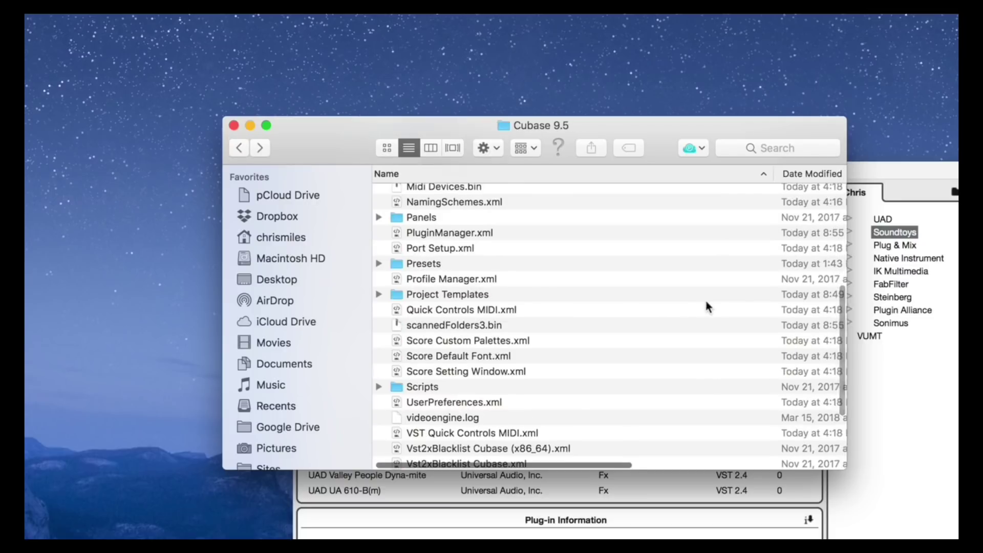
pyautogui.click(467, 296)
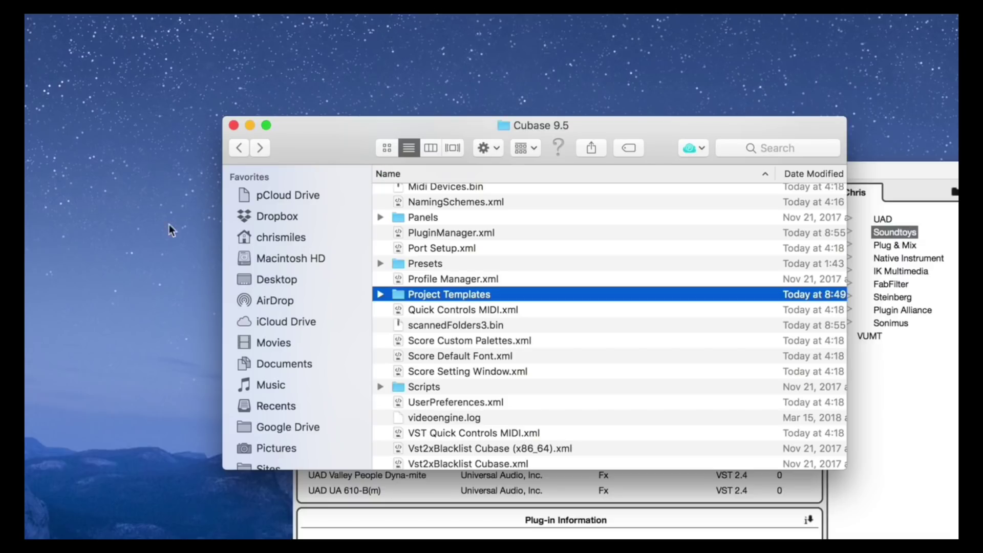
pyautogui.click(64, 201)
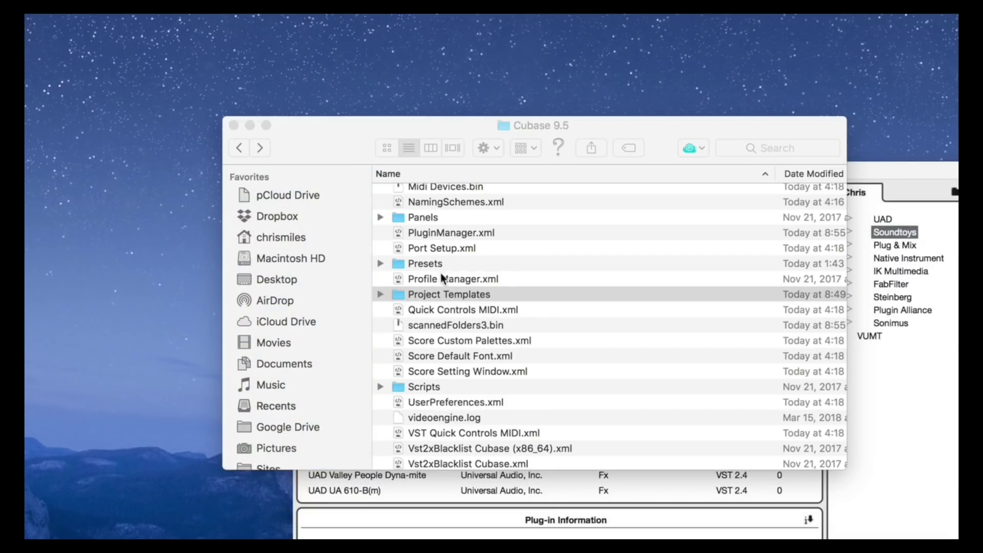
pyautogui.press('super+Tab')
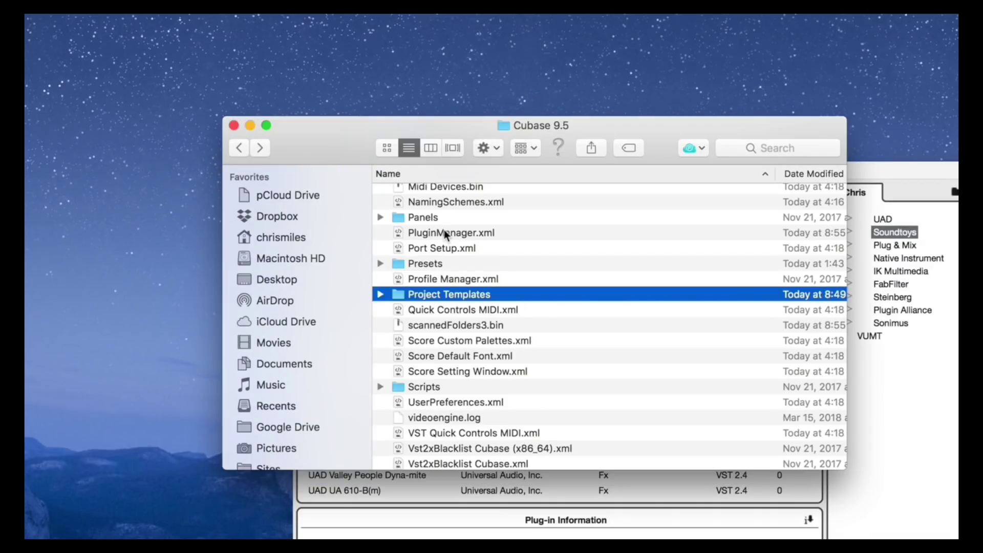
pyautogui.click(444, 233)
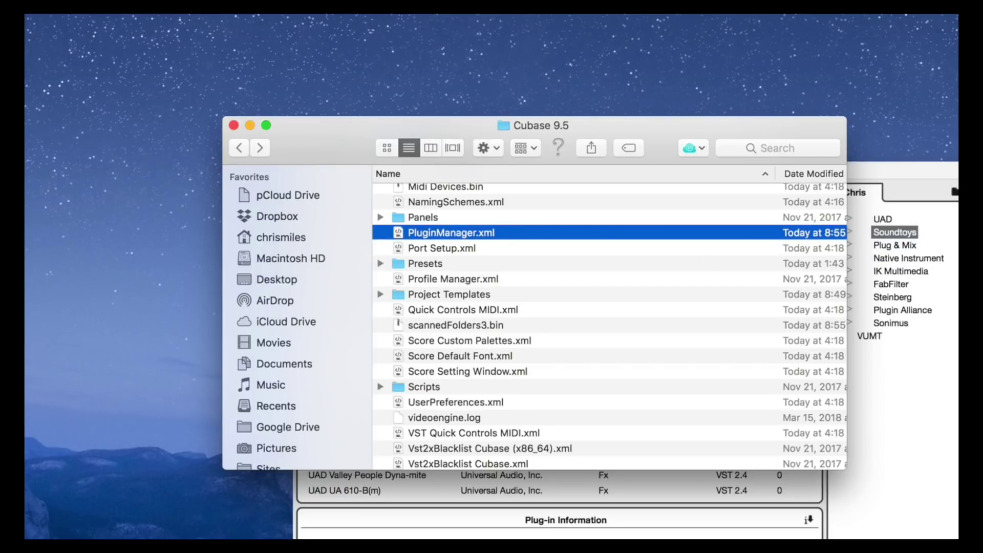
pyautogui.press('super+Tab')
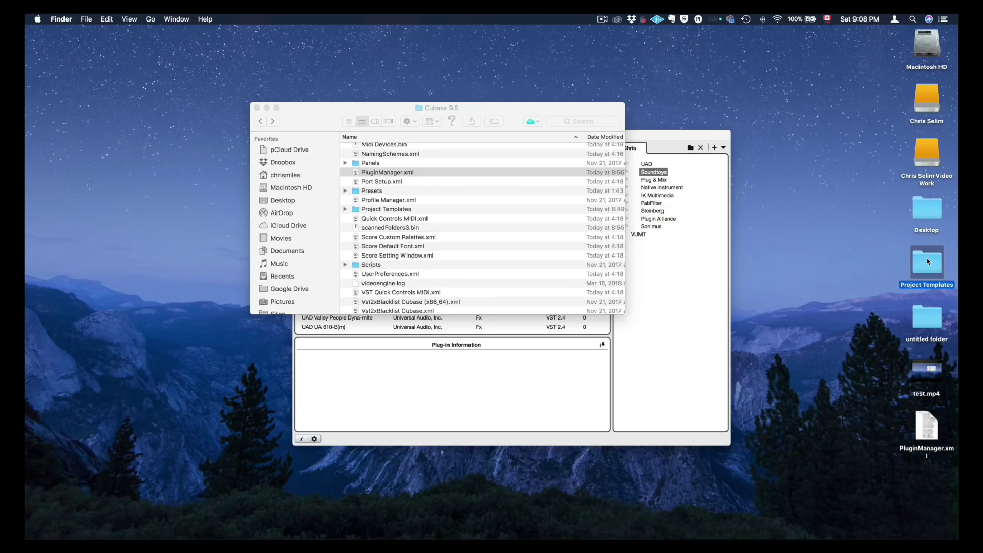
pyautogui.scroll(-5, 304, 240)
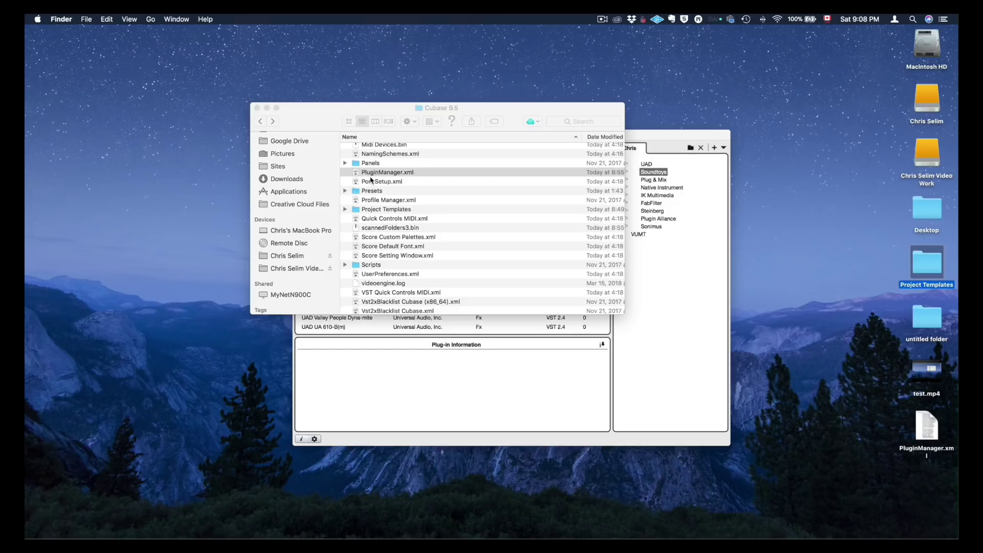
pyautogui.keyDown('super'); pyautogui.click(378, 209); pyautogui.keyUp('super')
pyautogui.click(290, 269)
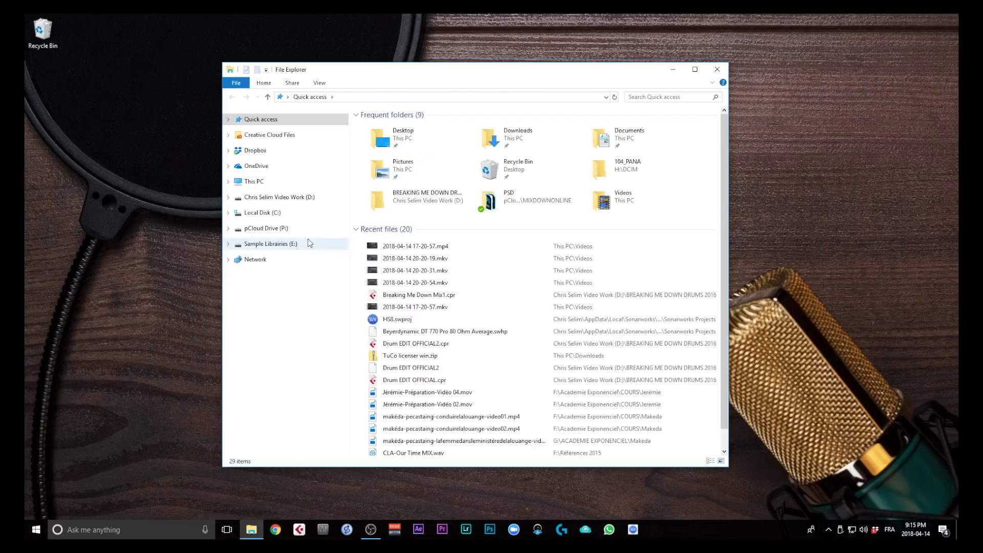
# Step: Navigate This PC > Local Disk (C:) > Users to the user's home folder
pyautogui.click(260, 185)
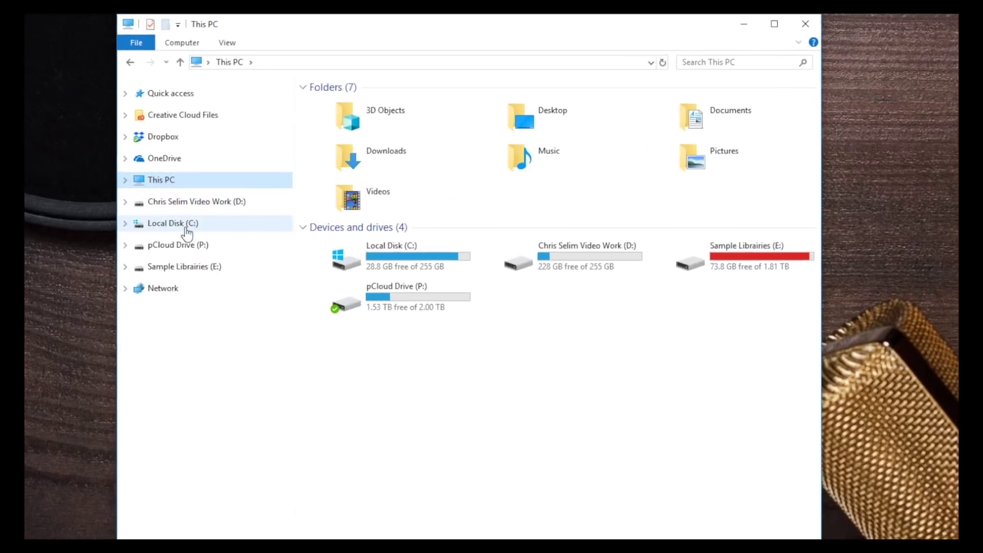
pyautogui.click(186, 227)
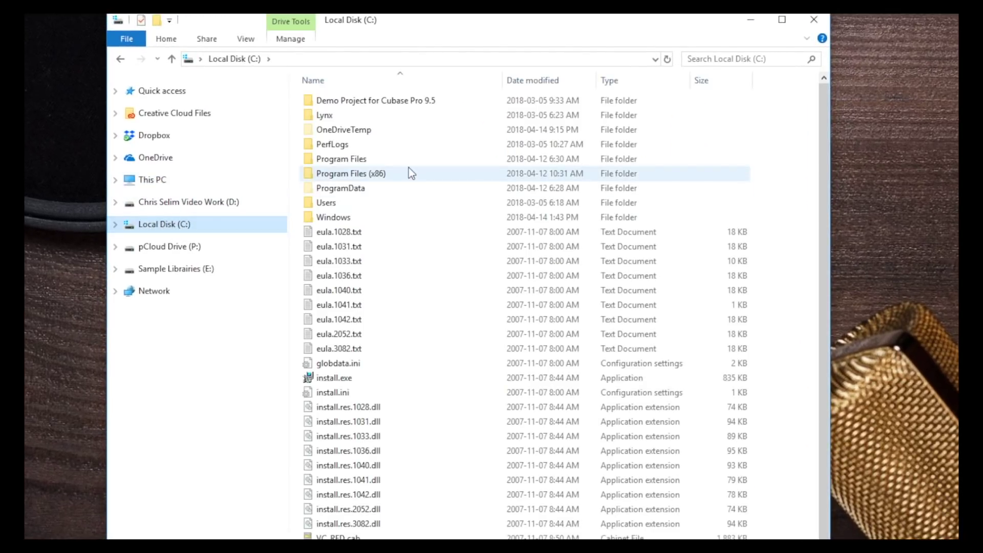
pyautogui.doubleClick(341, 204)
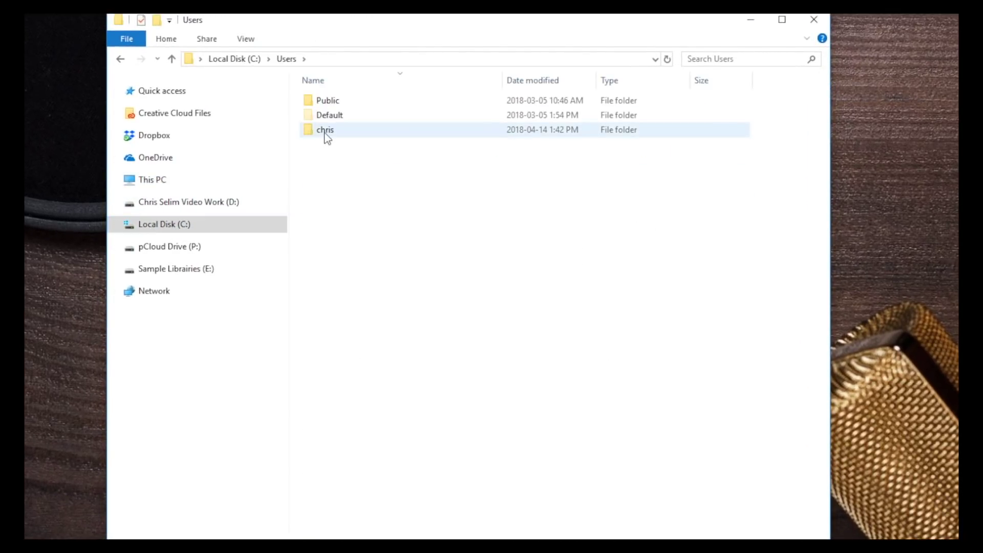
pyautogui.doubleClick(325, 131)
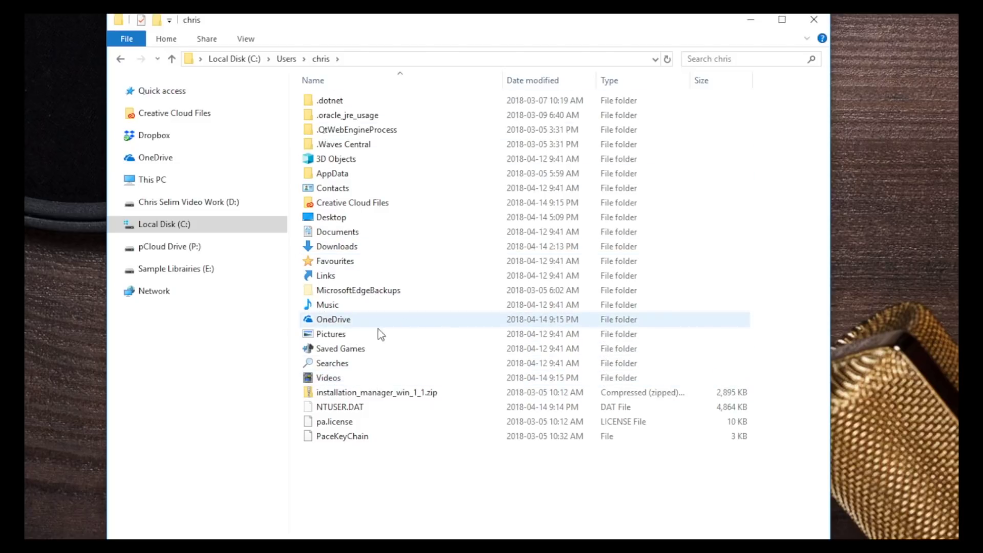
# Step: Turn on Hidden items in the View options so AppData is listed
pyautogui.doubleClick(335, 177)
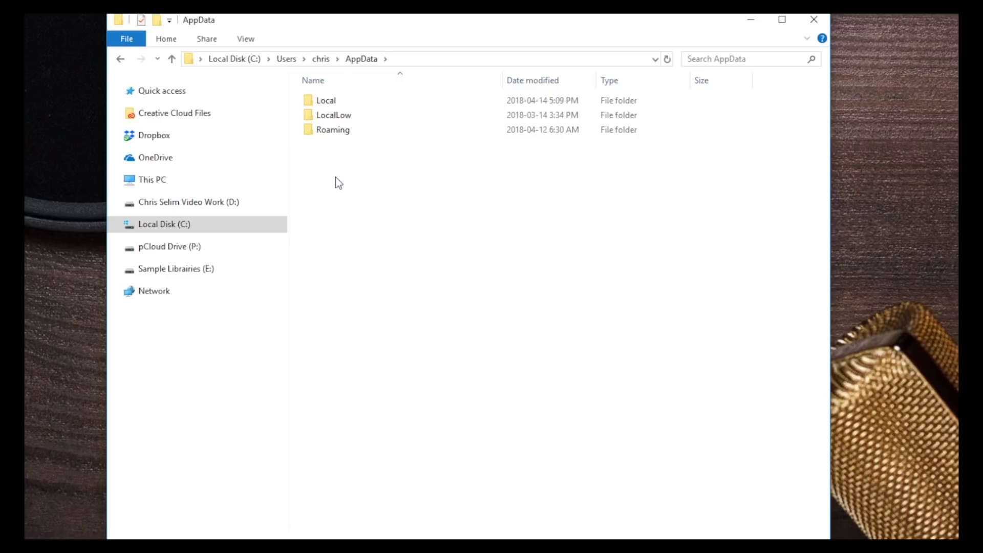
pyautogui.click(120, 59)
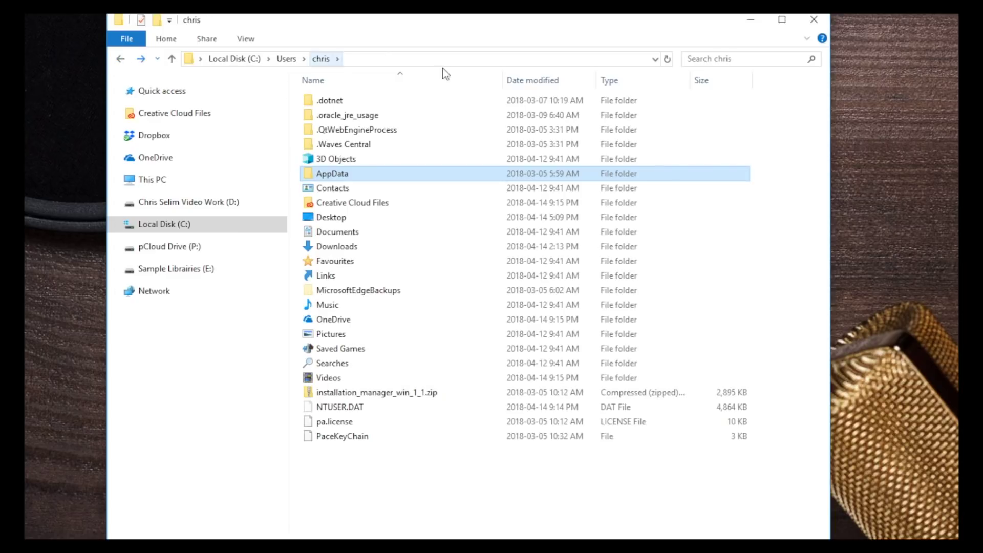
pyautogui.click(253, 38)
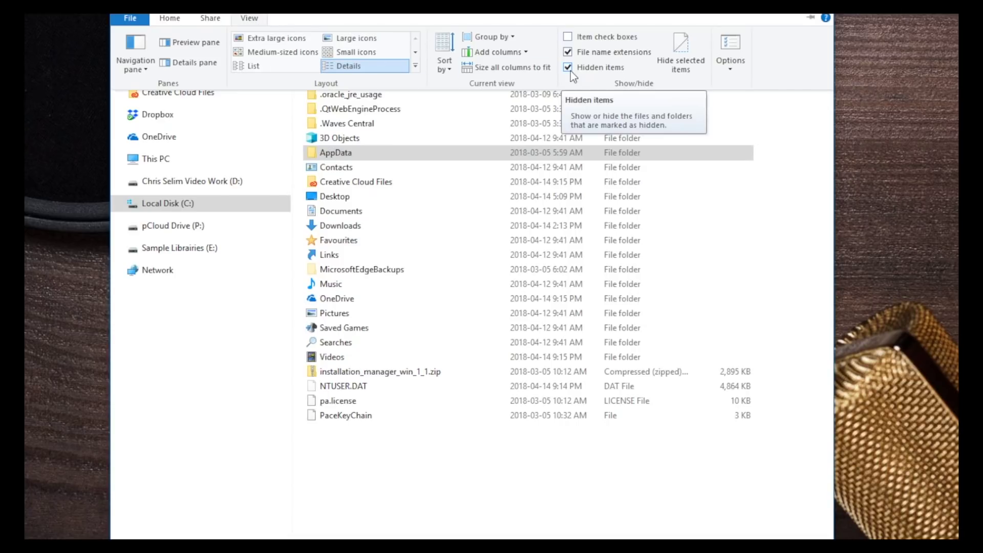
pyautogui.click(385, 151)
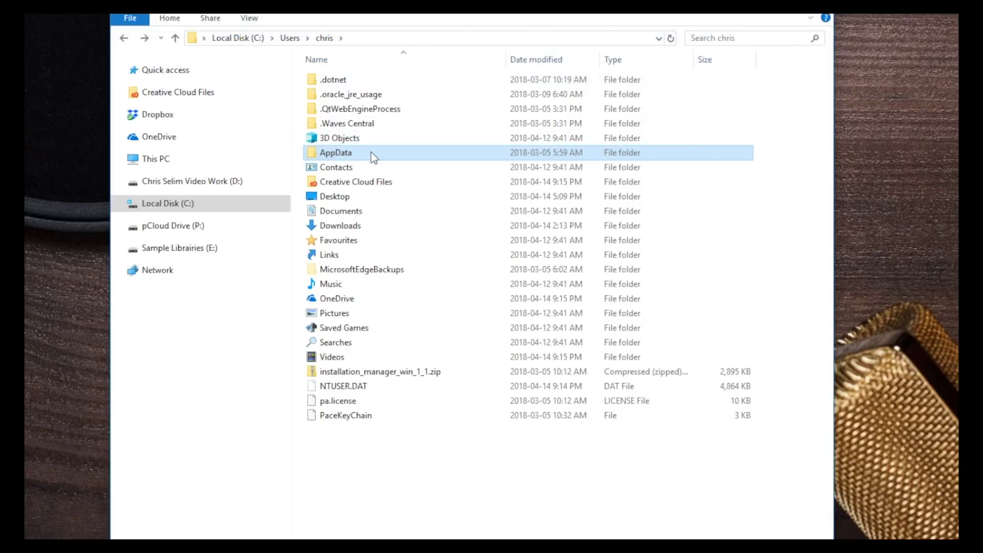
# Step: Navigate AppData > Roaming > Steinberg > Cubase 9.5_64 > Project Templates
pyautogui.doubleClick(373, 155)
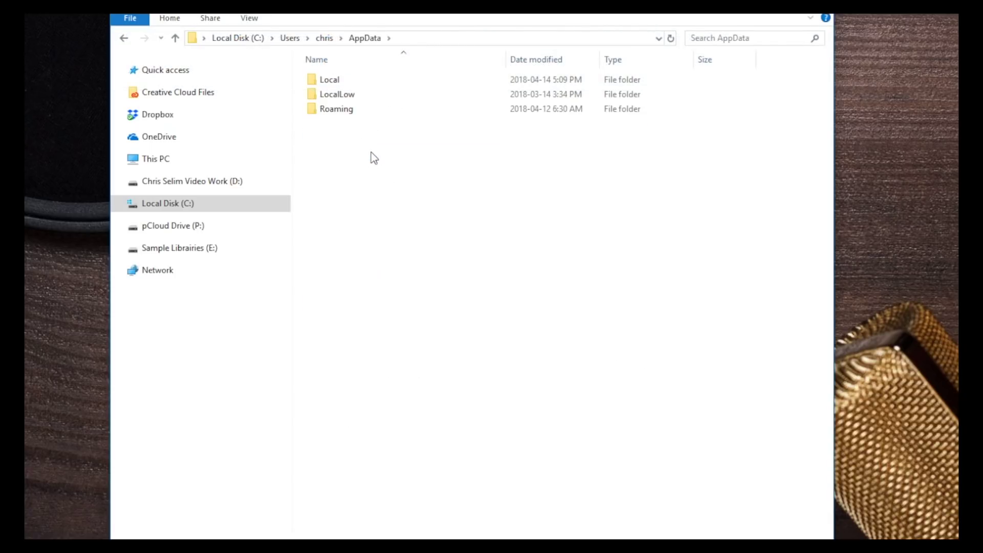
pyautogui.doubleClick(338, 112)
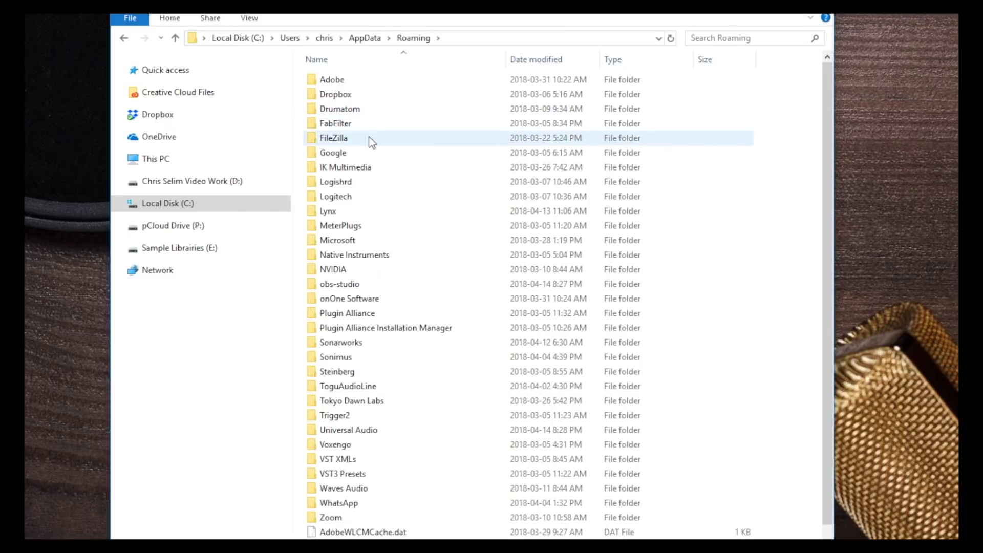
pyautogui.scroll(-1, 372, 142)
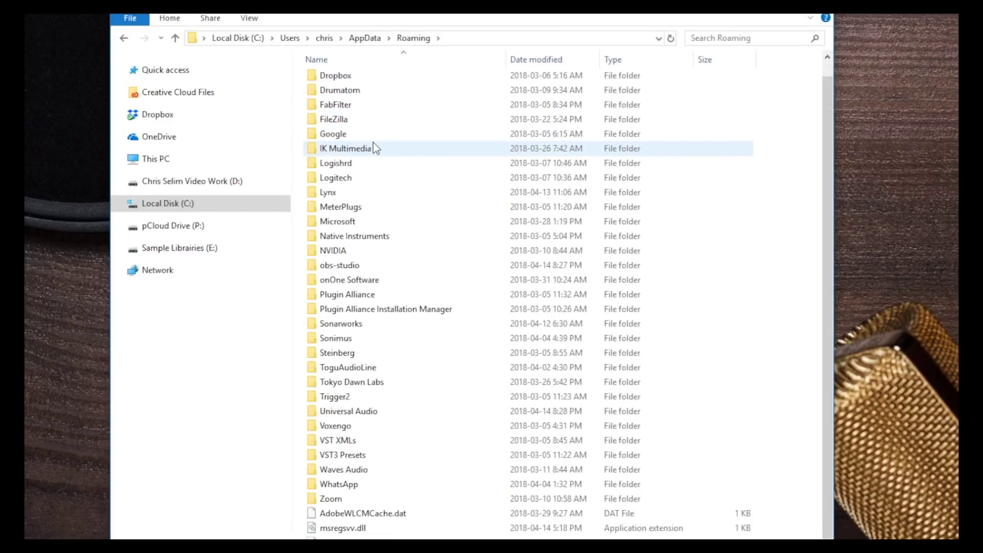
pyautogui.doubleClick(326, 354)
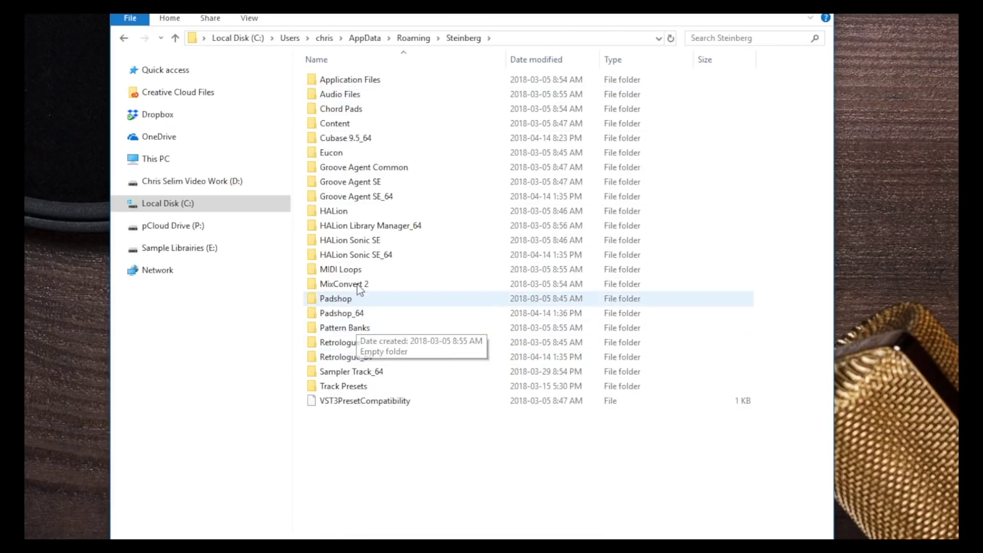
pyautogui.doubleClick(338, 139)
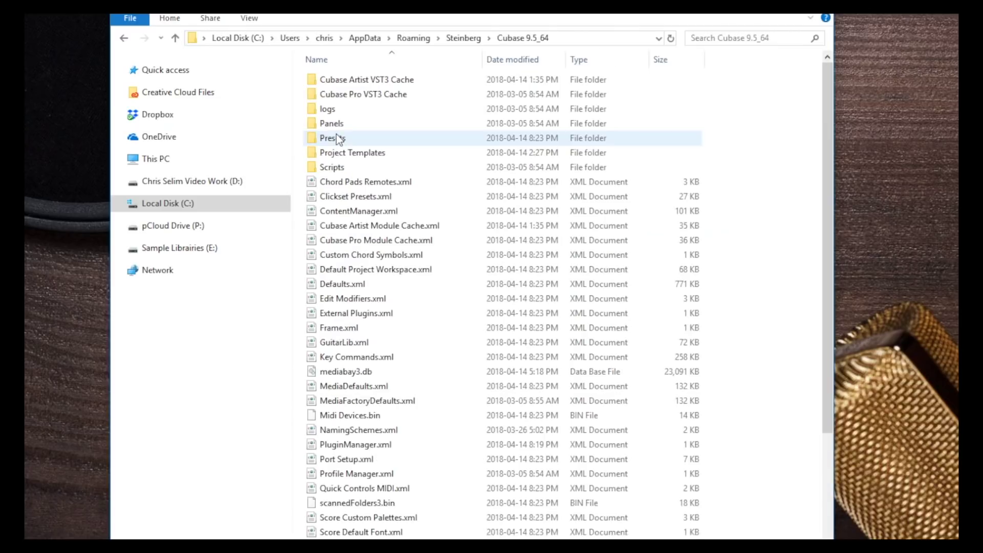
pyautogui.doubleClick(400, 153)
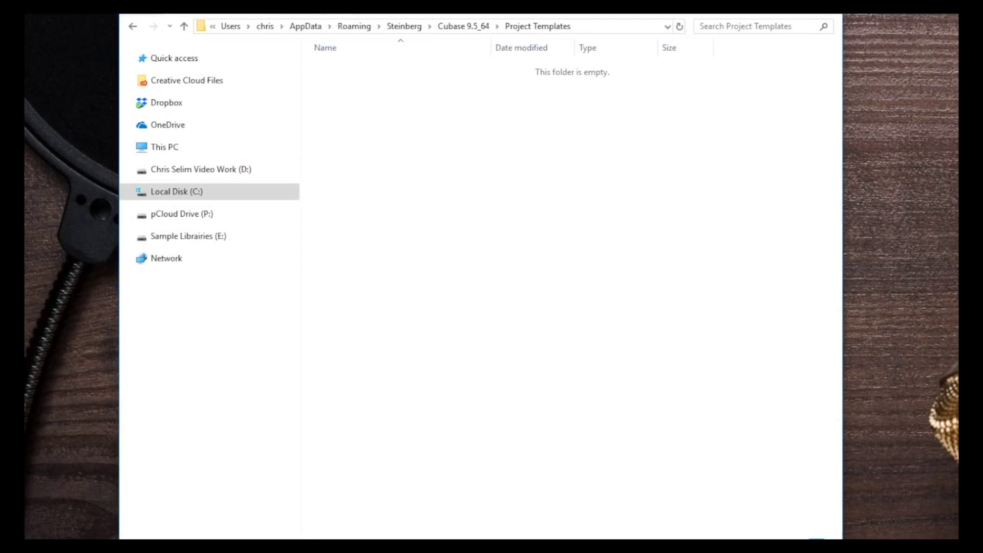
# Step: Open a second Explorer window snapped to the right half, showing the D: drive
pyautogui.hotkey('ctrl', 'n')
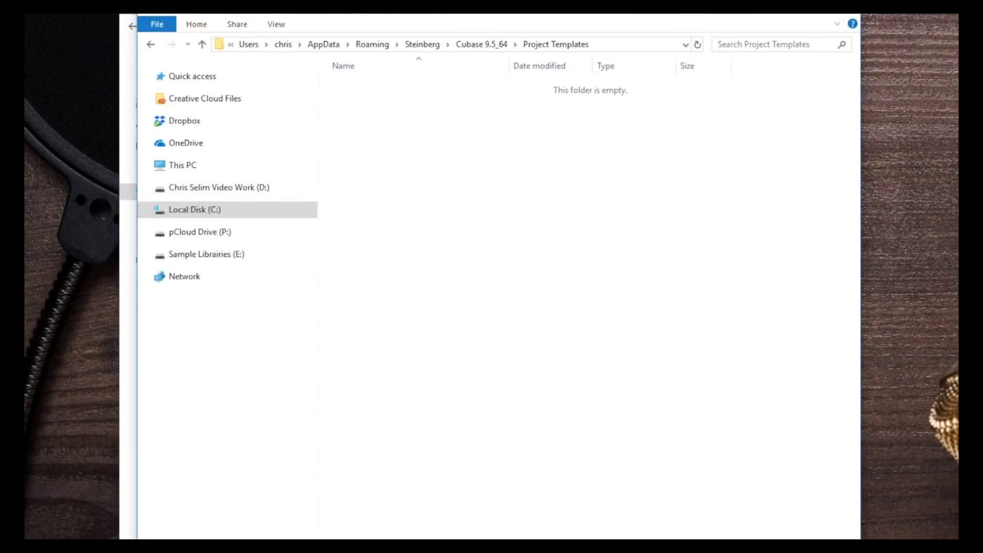
pyautogui.press('super+Right')
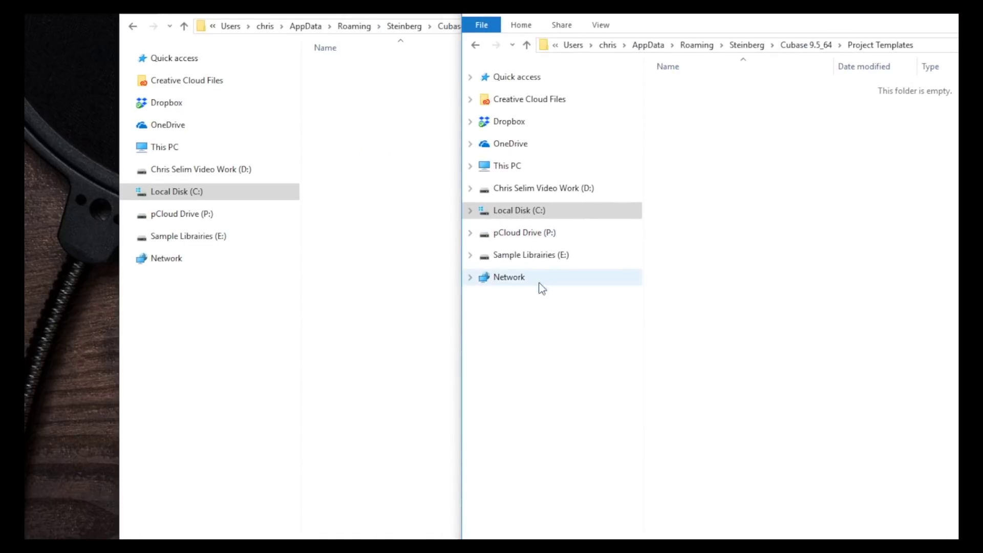
pyautogui.click(548, 192)
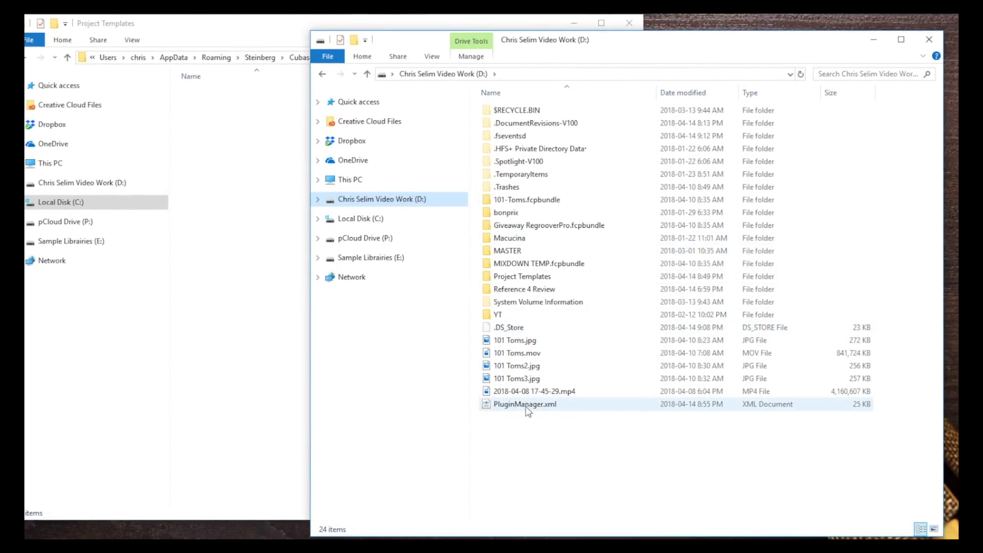
# Step: Drag all 20 template files from D:\Project Templates into the left window
pyautogui.click(558, 404)
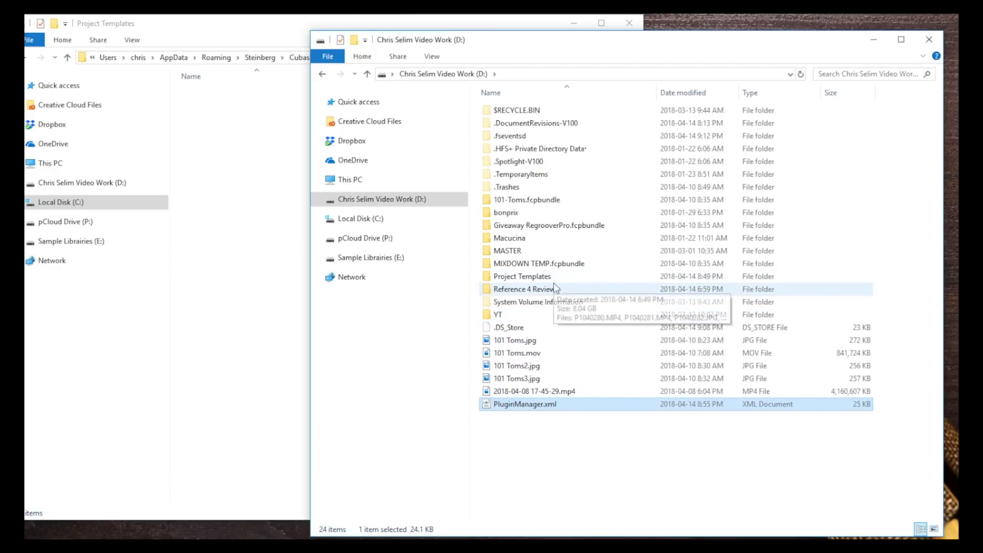
pyautogui.doubleClick(531, 280)
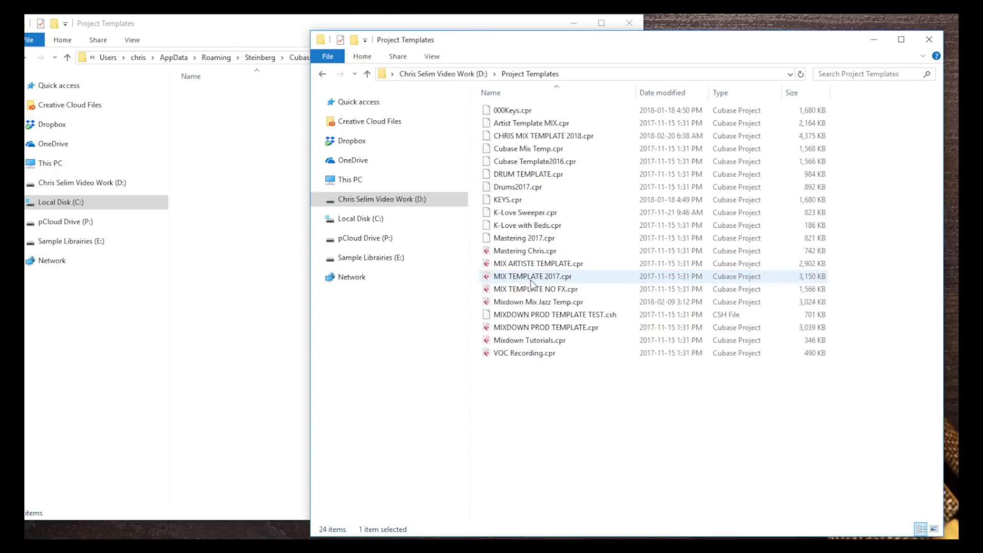
pyautogui.moveTo(637, 383); pyautogui.dragTo(310, 201)
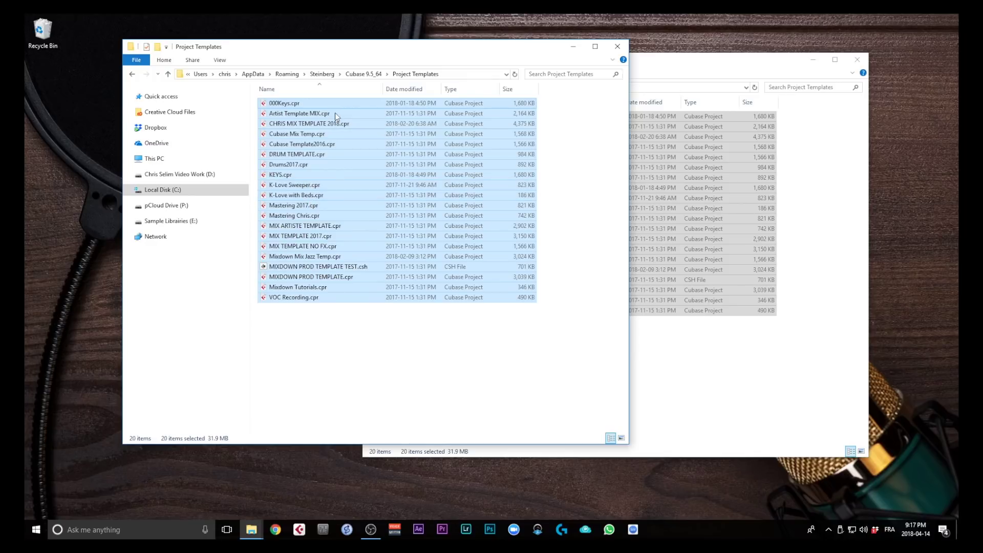
# Step: Return the windows to the Cubase 9.5_64 folder and the D: drive root
pyautogui.click(133, 75)
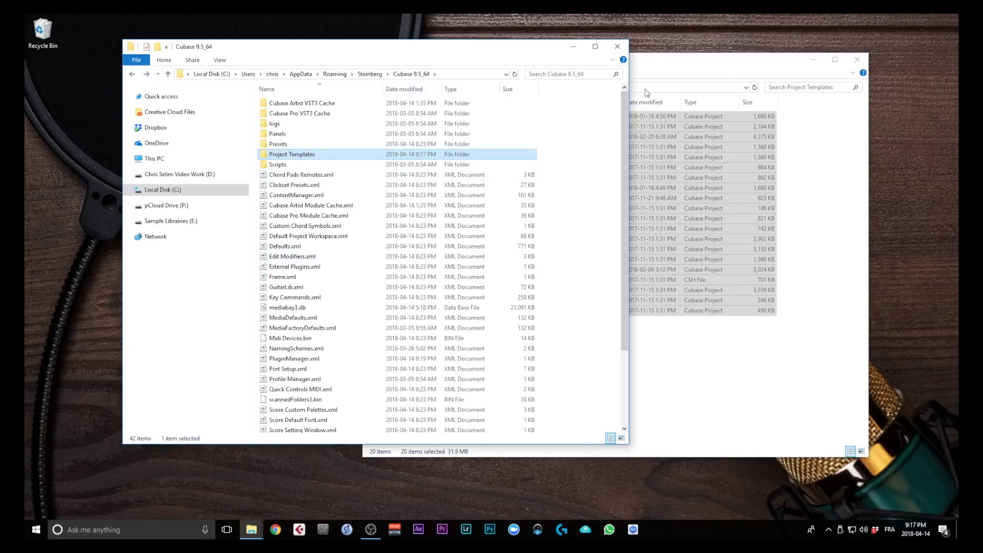
pyautogui.click(647, 71)
pyautogui.click(372, 87)
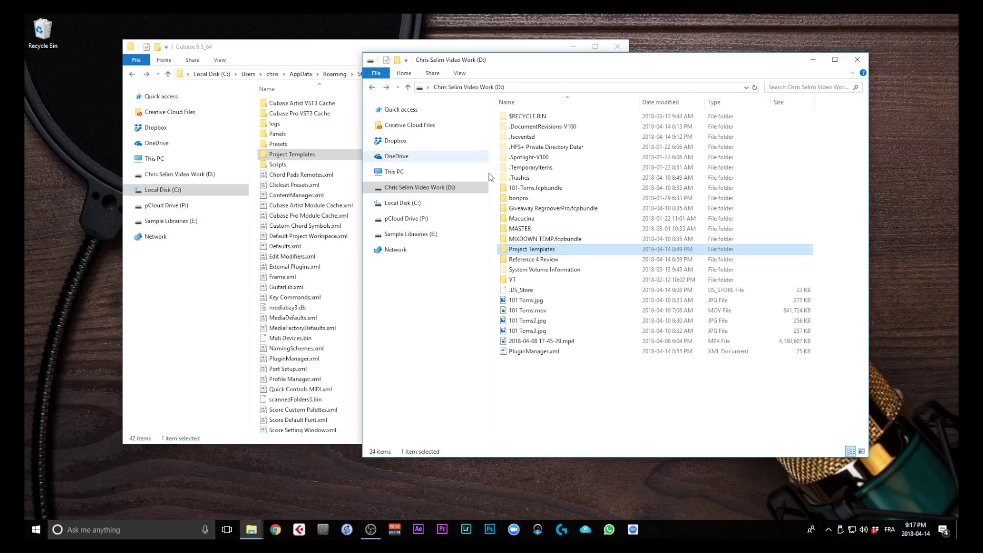
# Step: Replace Cubase 9.5_64's PluginManager.xml with the D: drive copy and close both windows
pyautogui.click(579, 352)
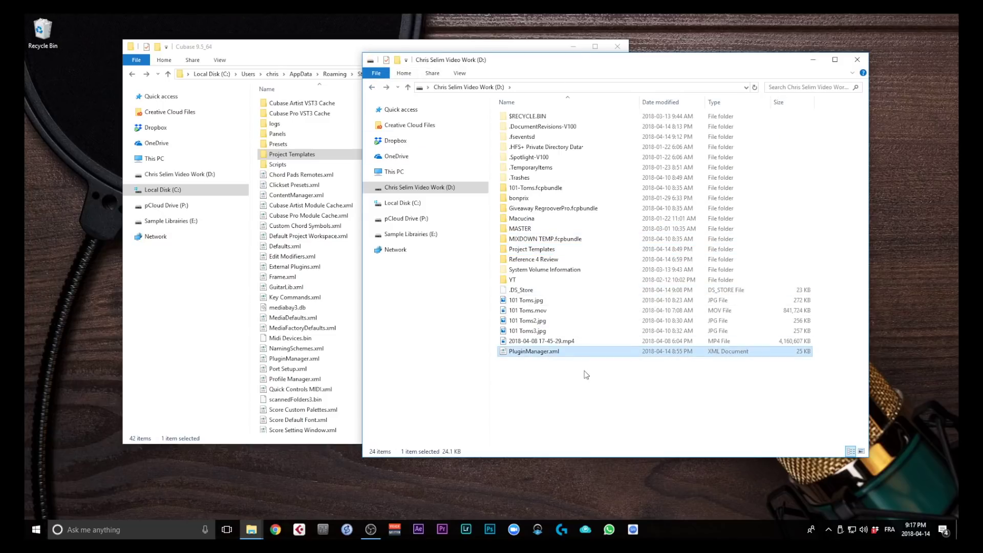
pyautogui.moveTo(528, 360); pyautogui.dragTo(310, 256)
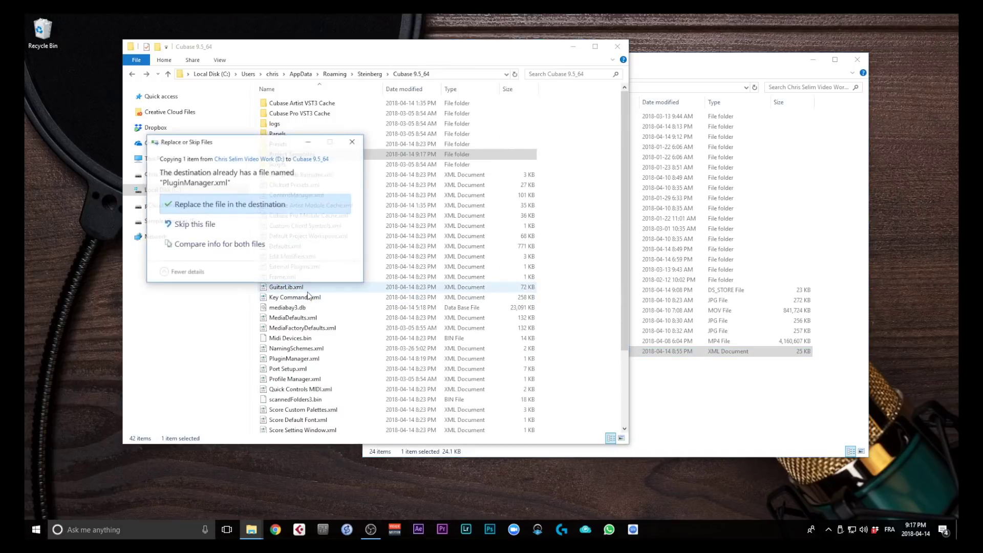
pyautogui.click(201, 203)
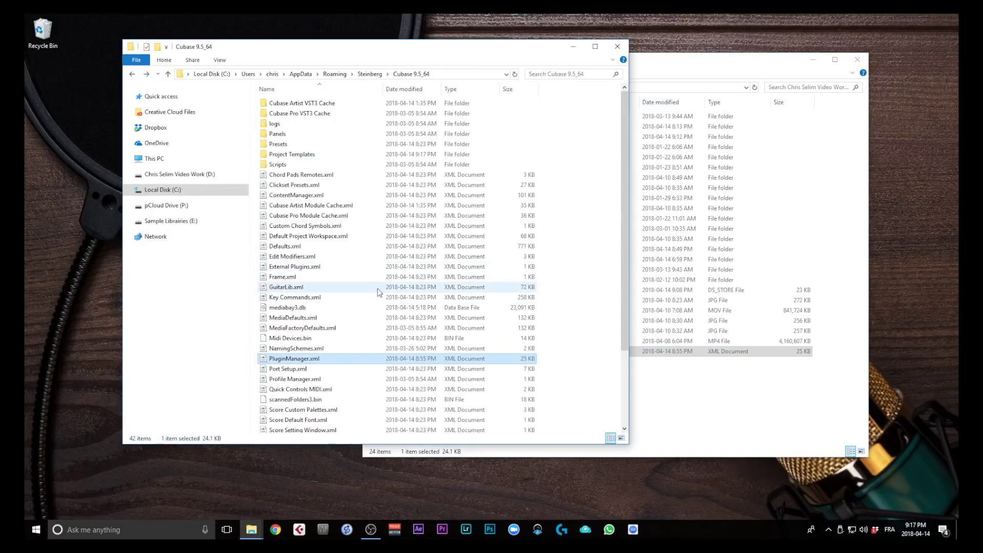
pyautogui.click(617, 47)
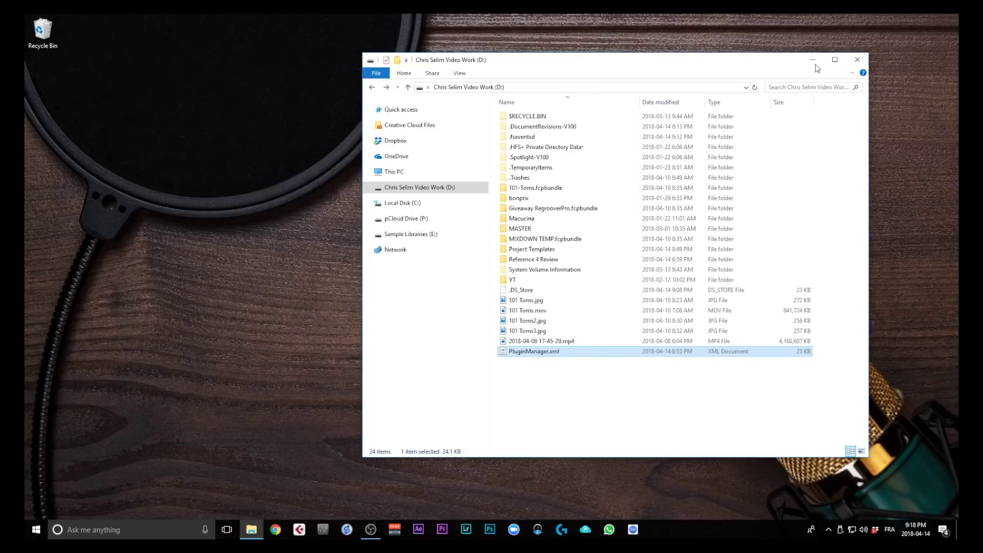
pyautogui.click(857, 59)
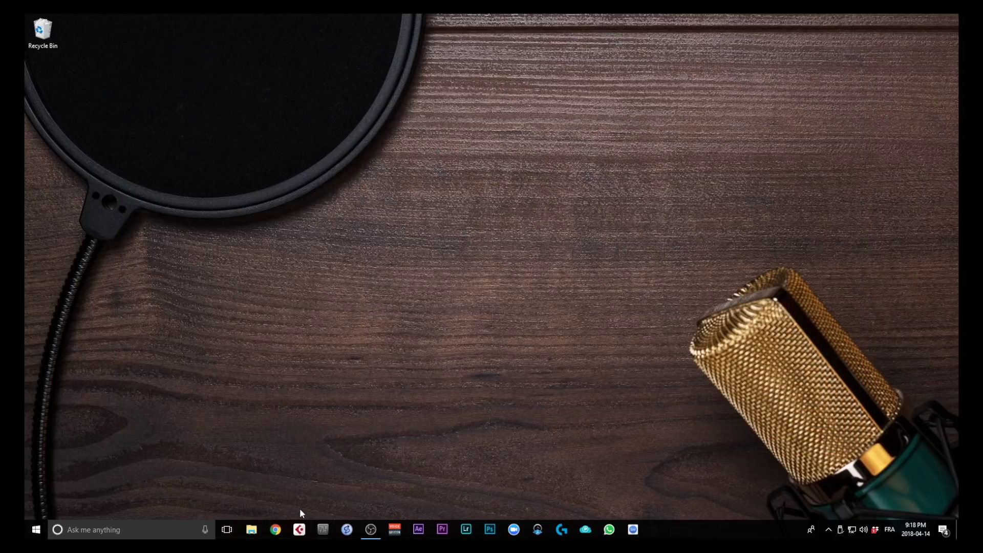
# Step: Launch Cubase, check the copied templates in the Hub's More projects list, and cancel
pyautogui.click(300, 529)
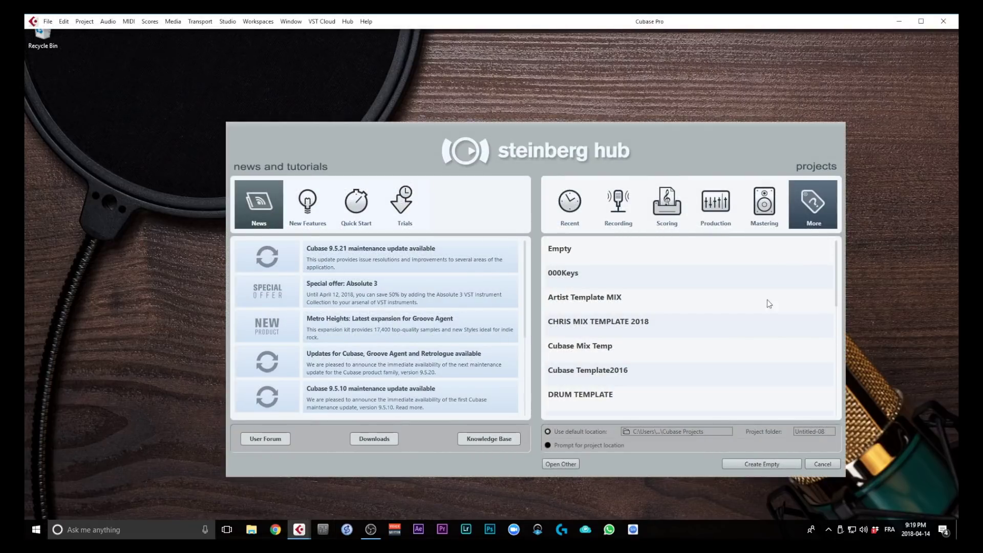
pyautogui.moveTo(836, 267)
pyautogui.mouseDown()
pyautogui.moveTo(853, 416)
pyautogui.moveTo(837, 251)
pyautogui.mouseUp()
pyautogui.click(823, 464)
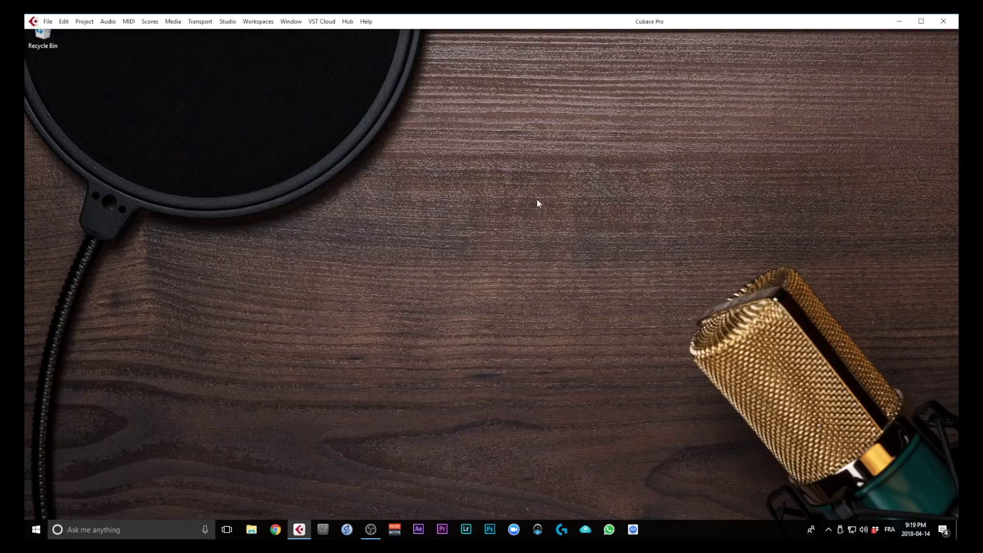
# Step: Open the VST Plug-in Manager, switch to the Default collection, then back to the custom collection
pyautogui.click(233, 22)
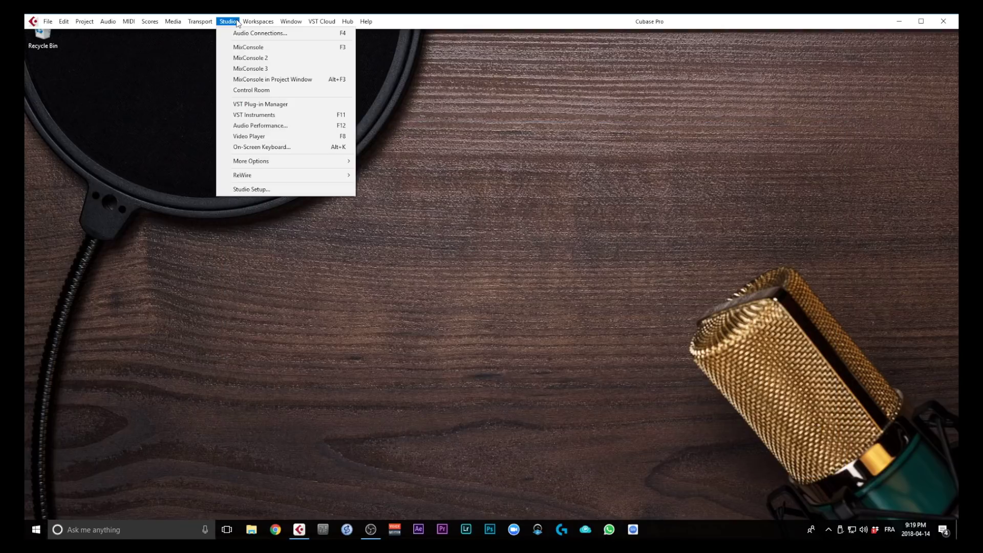
pyautogui.click(260, 105)
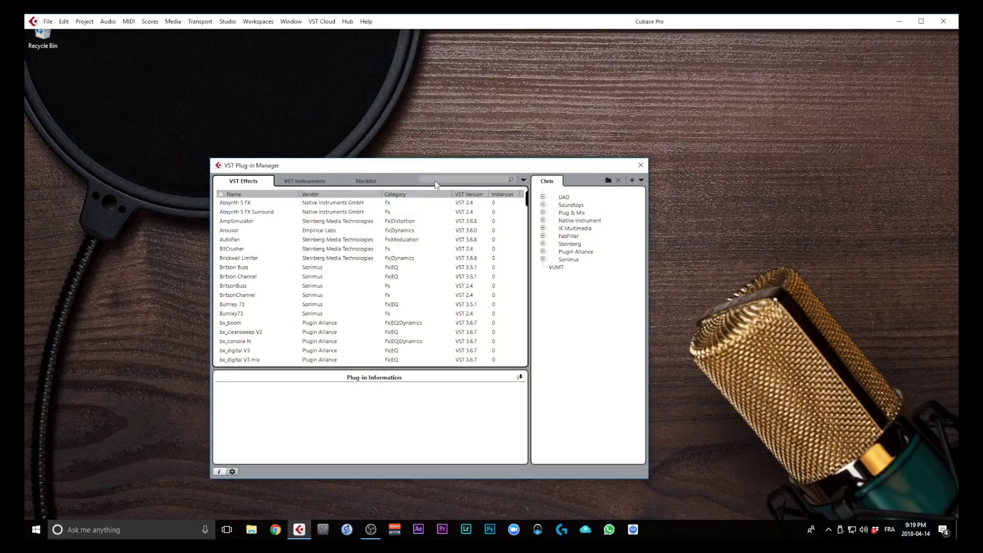
pyautogui.moveTo(449, 165); pyautogui.dragTo(374, 115)
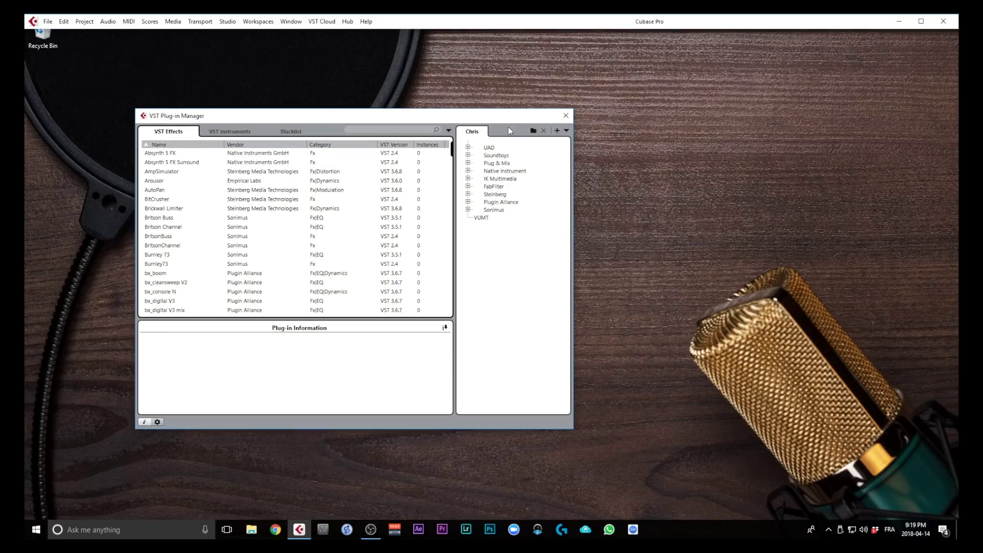
pyautogui.click(566, 131)
pyautogui.click(579, 142)
pyautogui.click(566, 131)
pyautogui.click(578, 154)
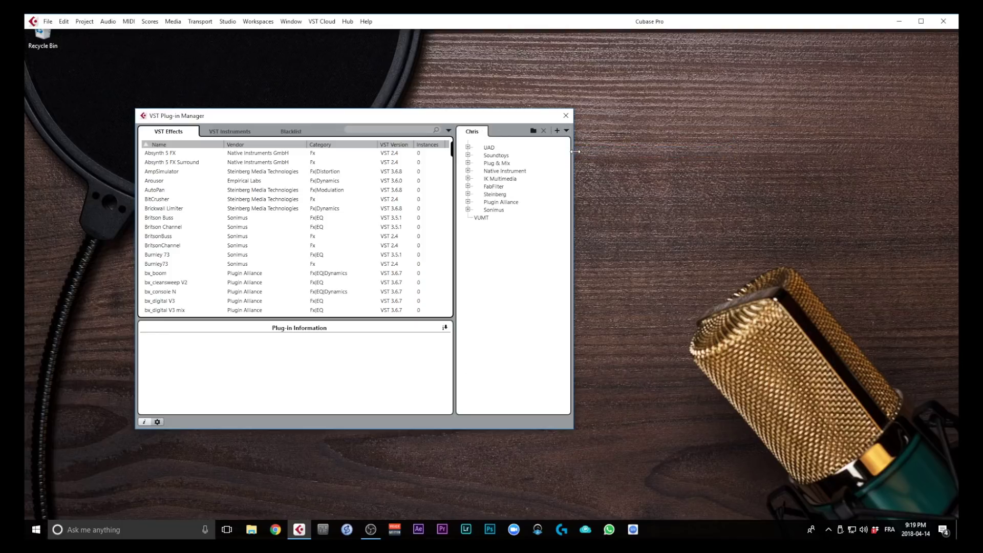